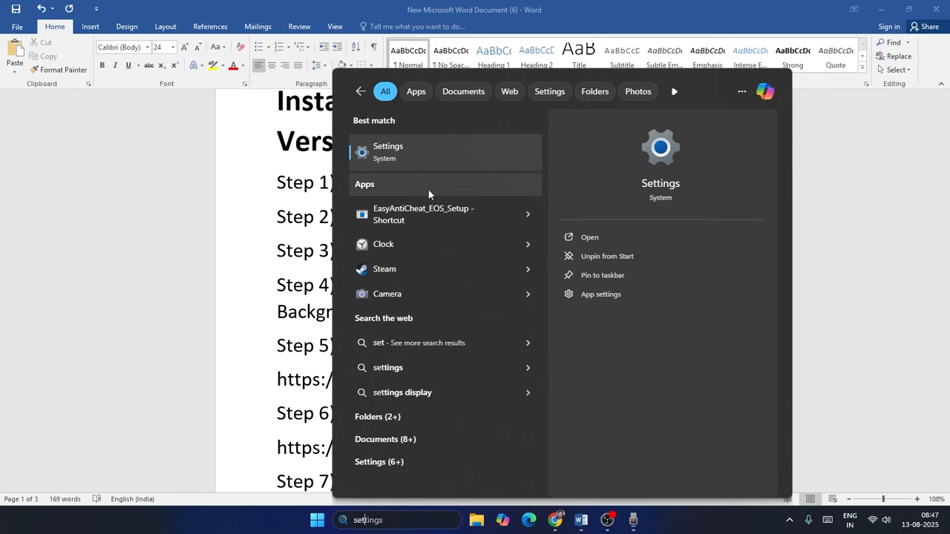
Step: Pause updates for 1 week in the Windows Update settings, resume them, and minimise Settings
left_click(428, 156)
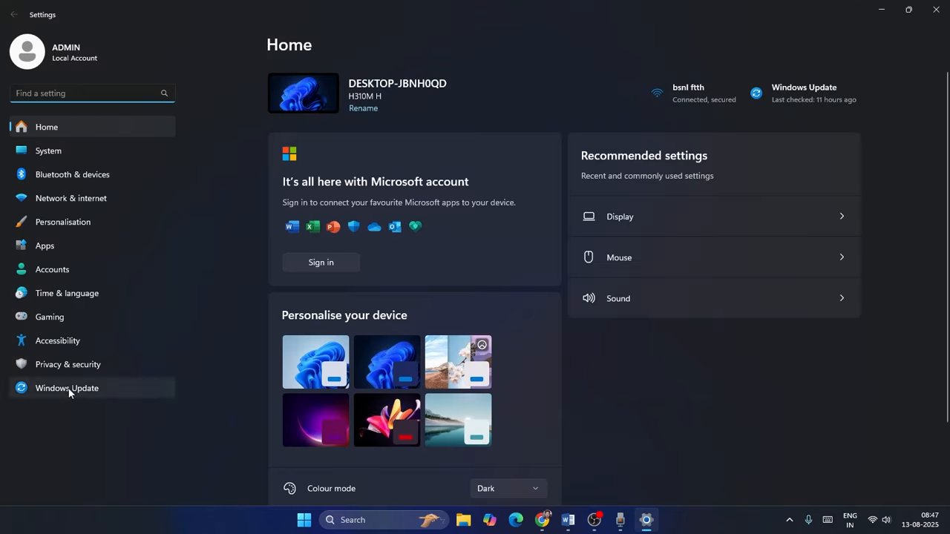
left_click(79, 394)
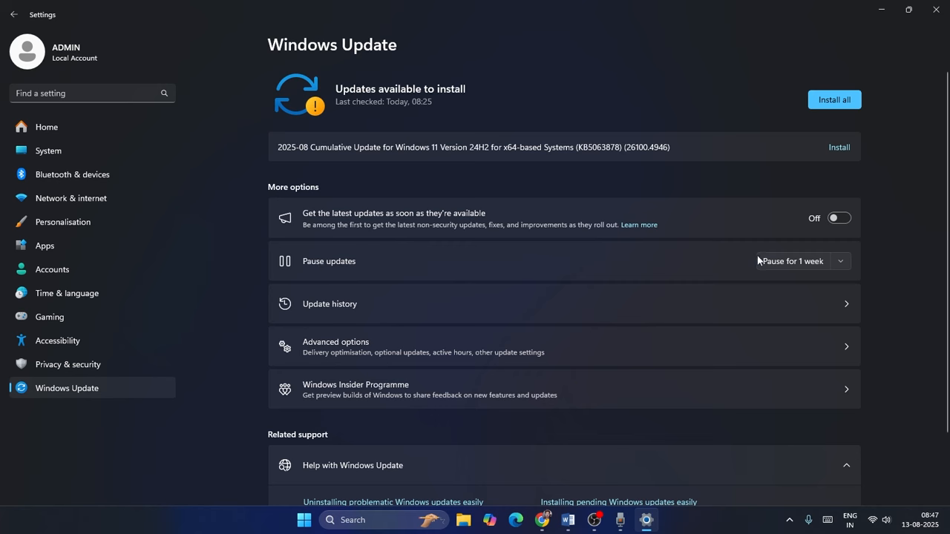
left_click(841, 262)
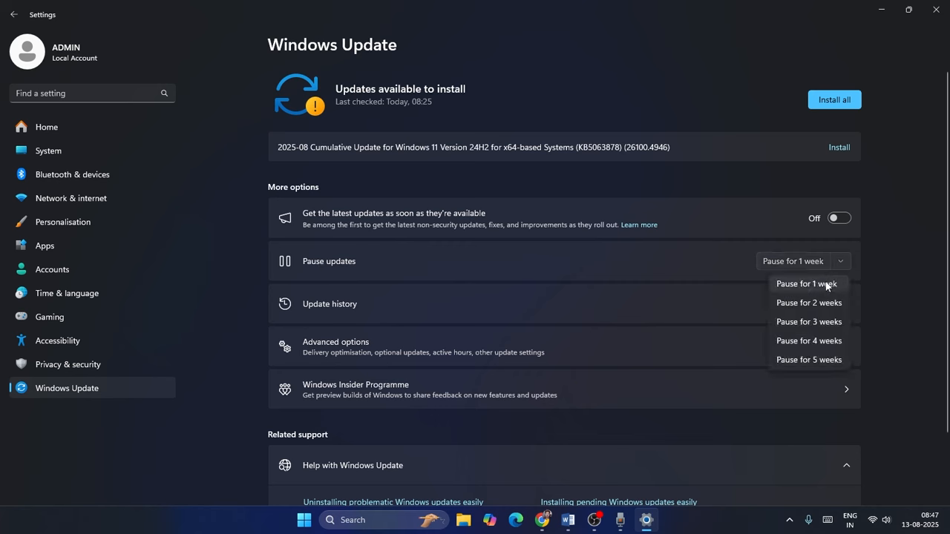
left_click(827, 287)
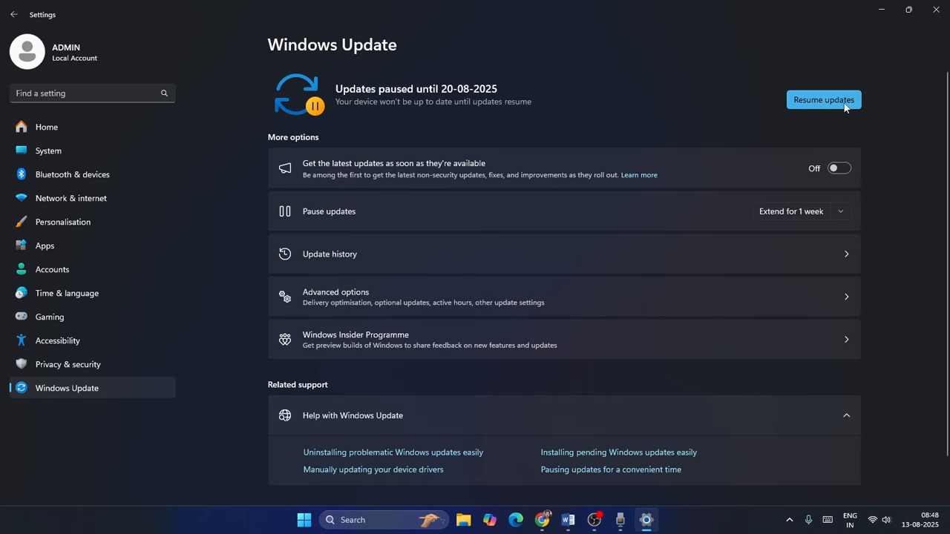
left_click(826, 98)
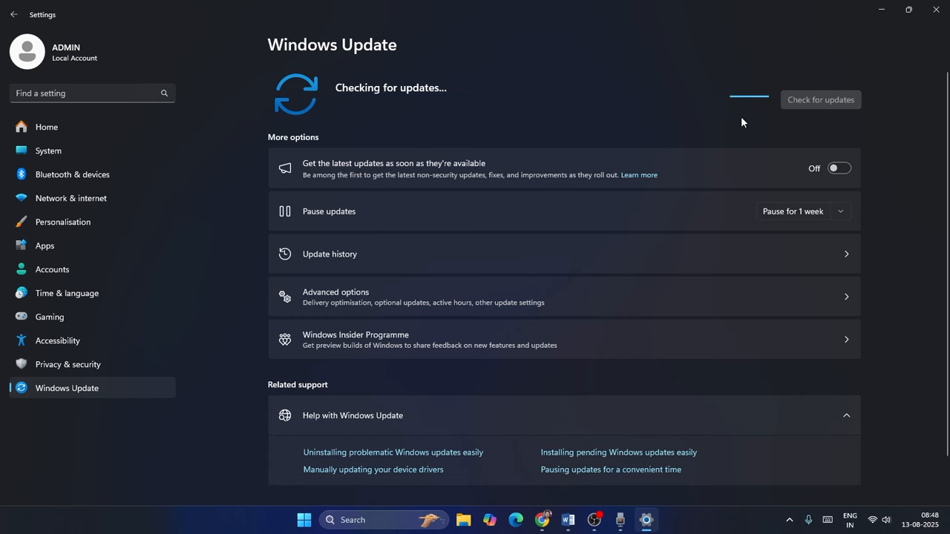
left_click(881, 9)
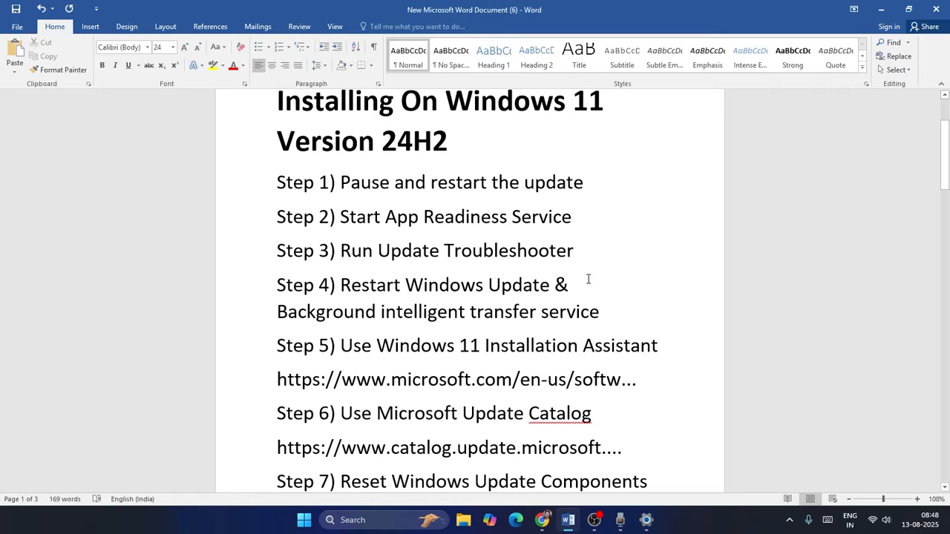
Step: Highlight the Step 2 instruction in the document, clear the selection, and open the Services console through Windows search
left_click_drag(360, 216, 577, 217)
left_click(629, 218)
left_click(360, 519)
type("se")
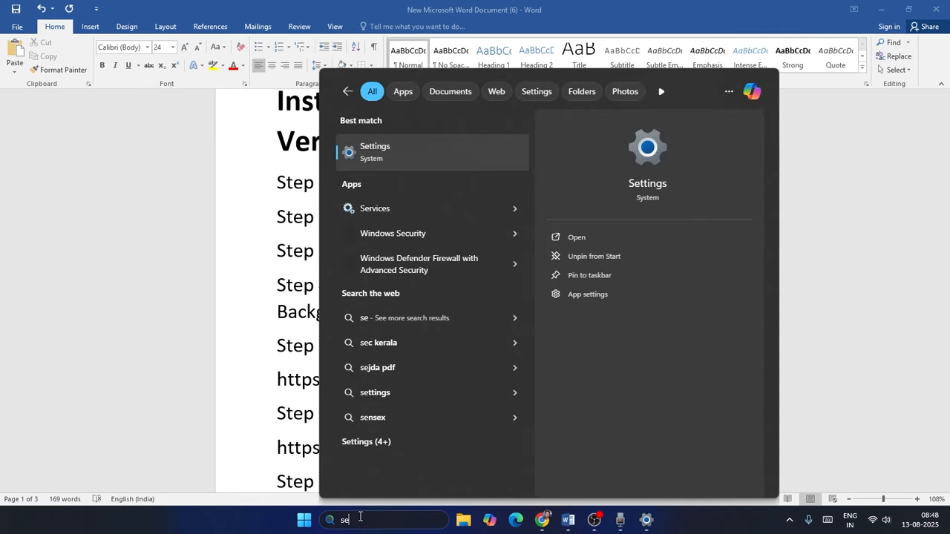
type("rvices")
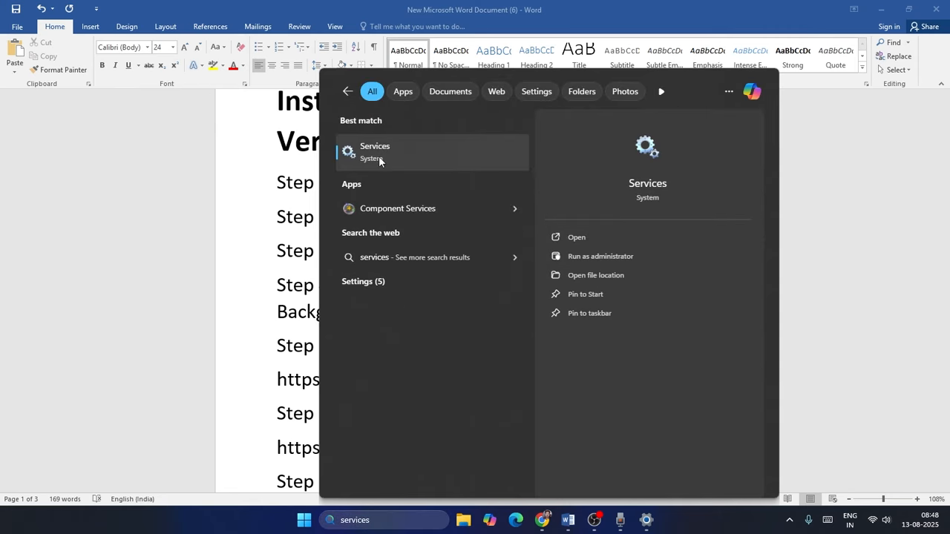
left_click(429, 158)
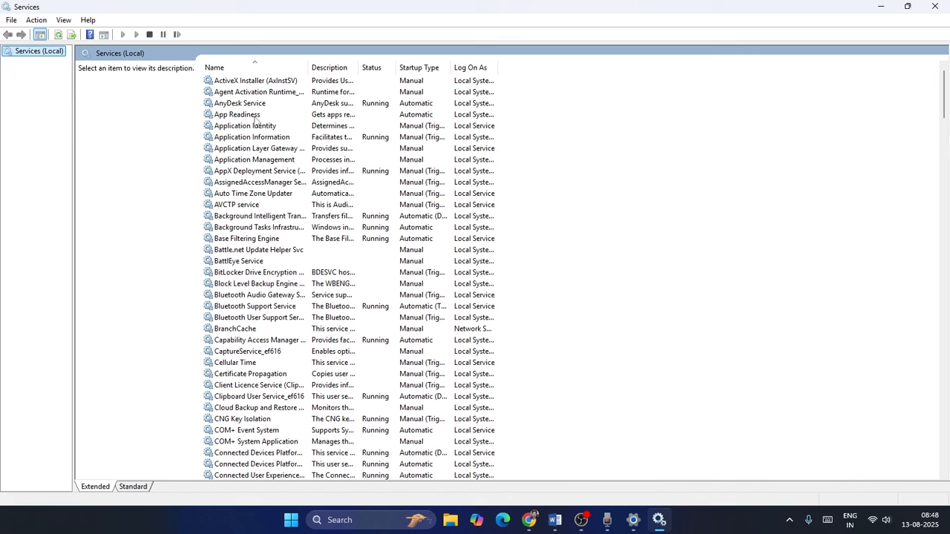
Step: Start the App Readiness service from its properties and confirm the dialog
left_click(254, 117)
right_click(331, 117)
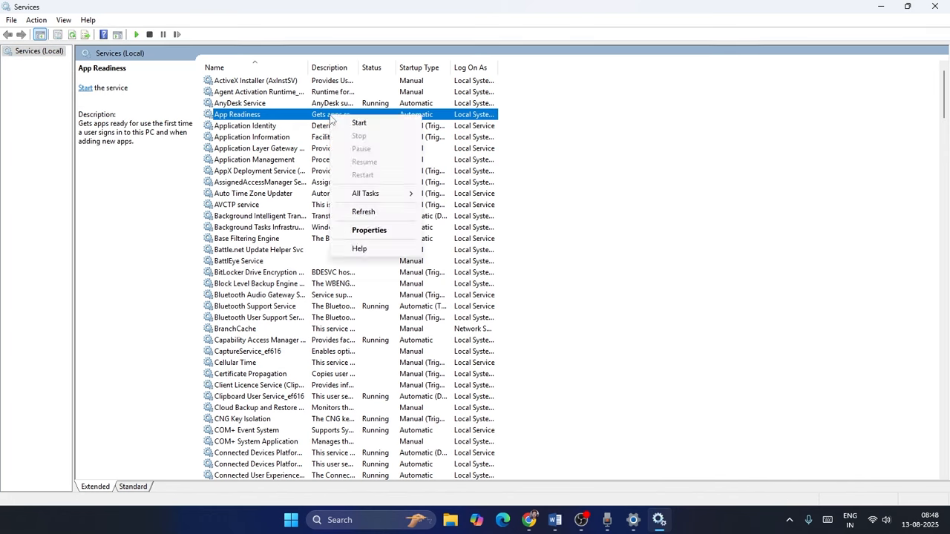
left_click(369, 230)
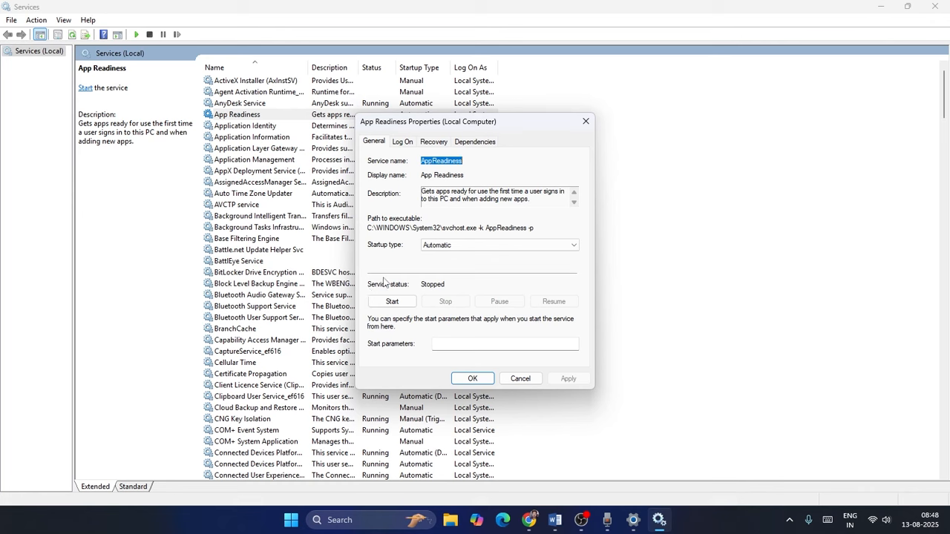
left_click(406, 302)
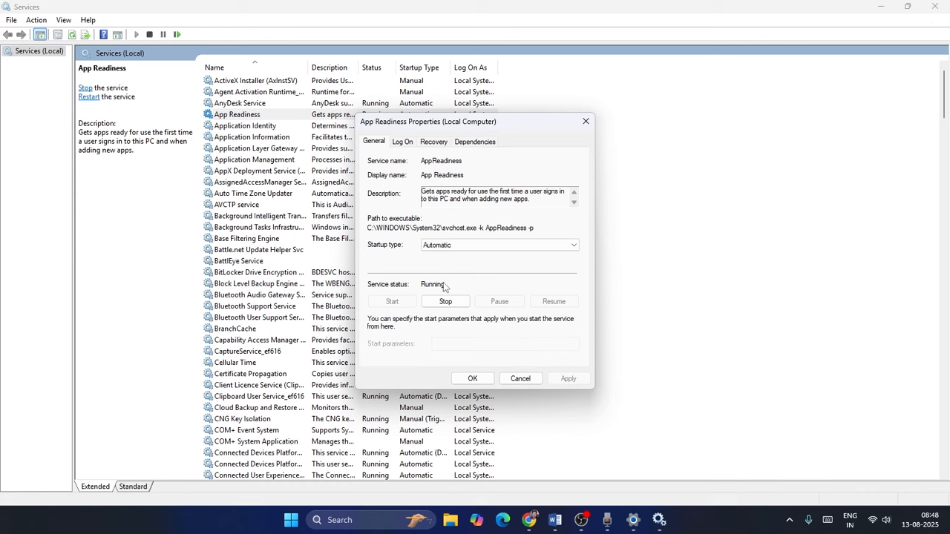
left_click(473, 380)
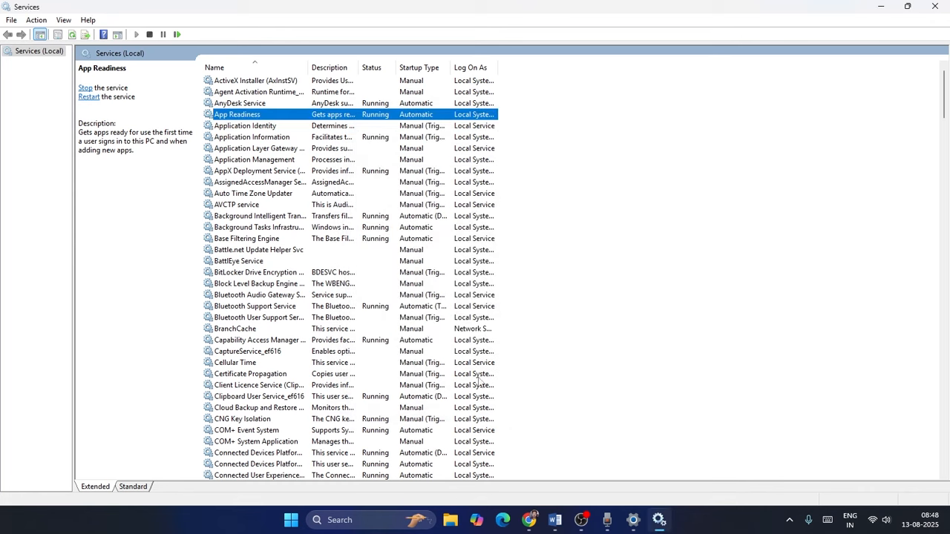
Step: Restart the App Readiness service and close the Services console
right_click(346, 117)
left_click(378, 178)
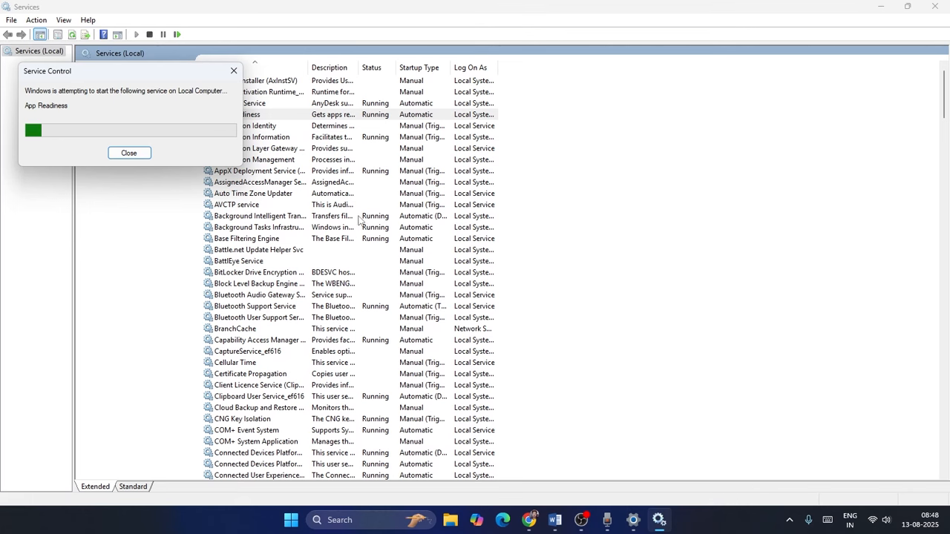
left_click(934, 6)
Step: Highlight the Step 3 instruction in the document, minimise Word, and open Troubleshoot settings through Windows search
scroll(586, 263, "down", 2)
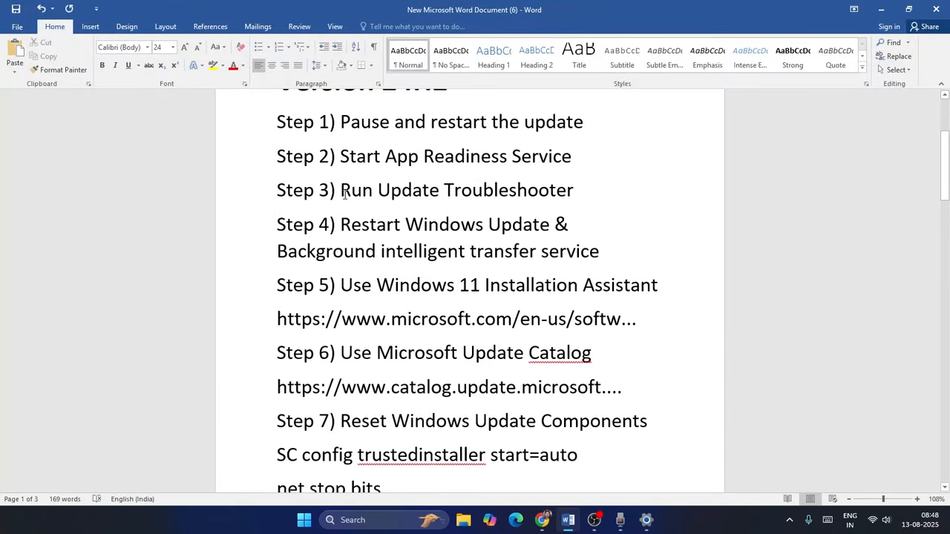
left_click_drag(341, 190, 573, 190)
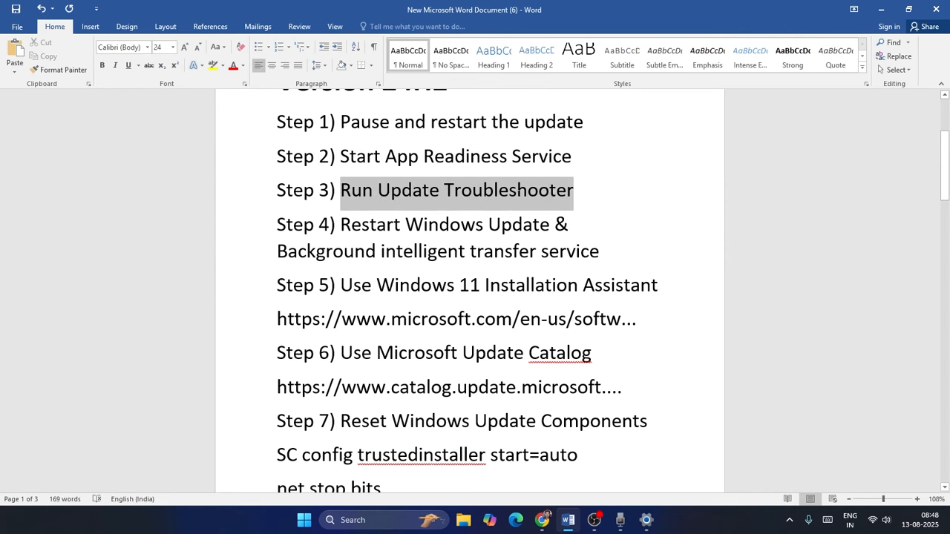
left_click(617, 217)
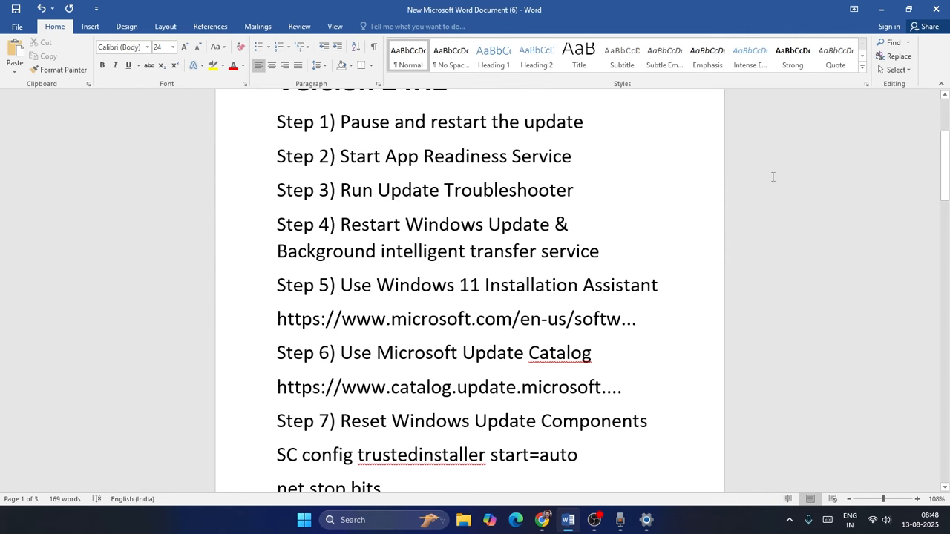
left_click(881, 9)
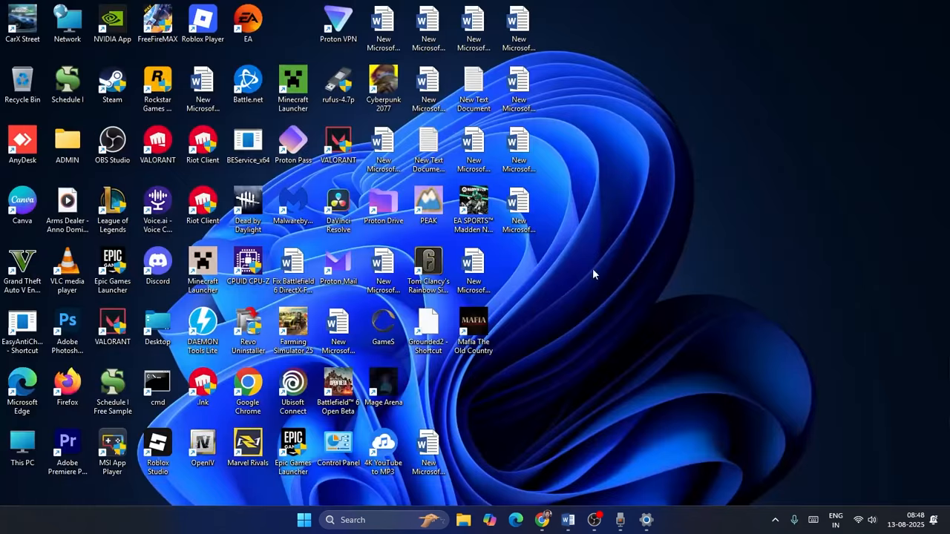
left_click(395, 527)
type("troubles")
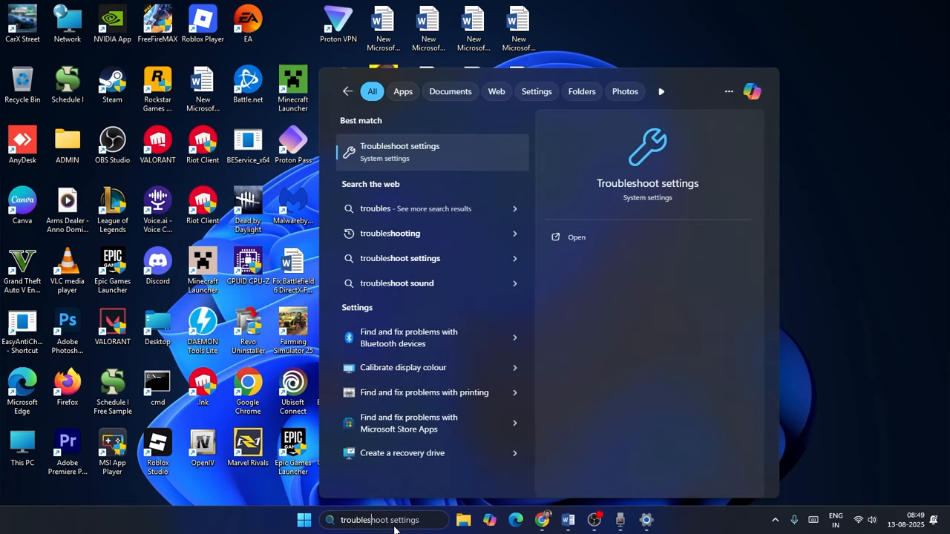
left_click(413, 154)
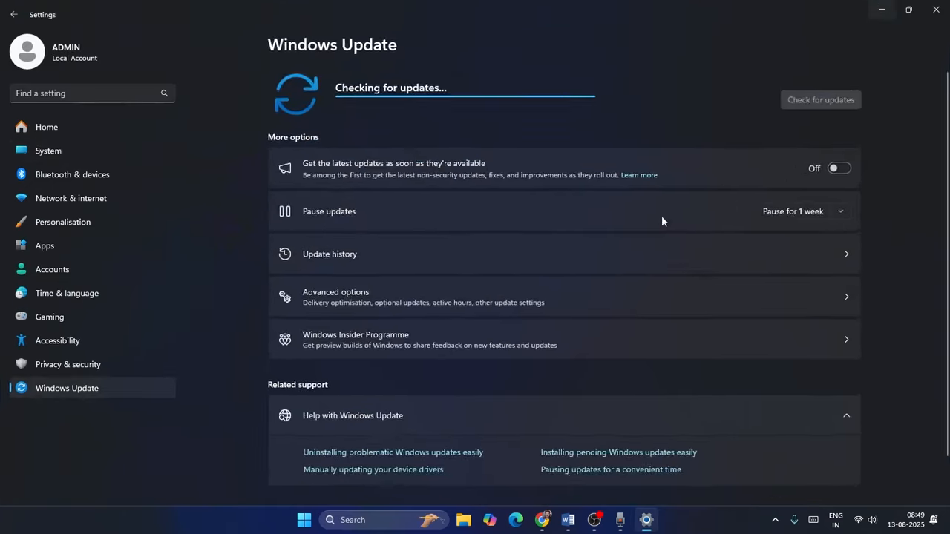
Step: Run the Windows Update troubleshooter from the list of other trouble-shooters
left_click(337, 190)
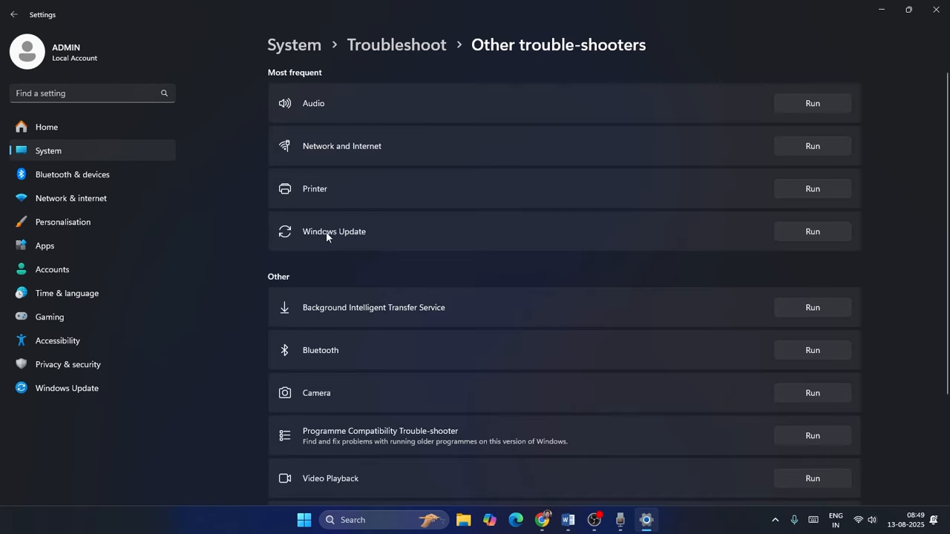
left_click(810, 233)
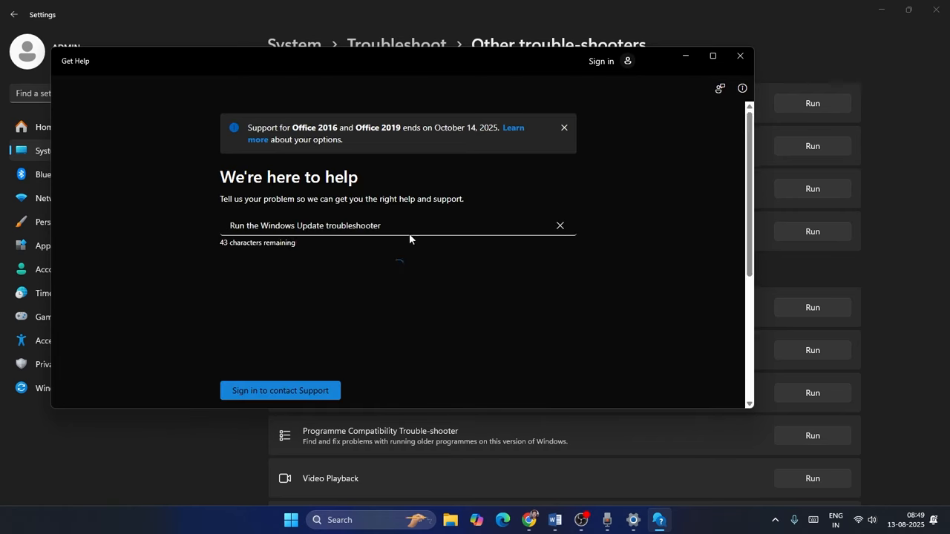
scroll(310, 238, "down", 5)
scroll(718, 235, "up", 5)
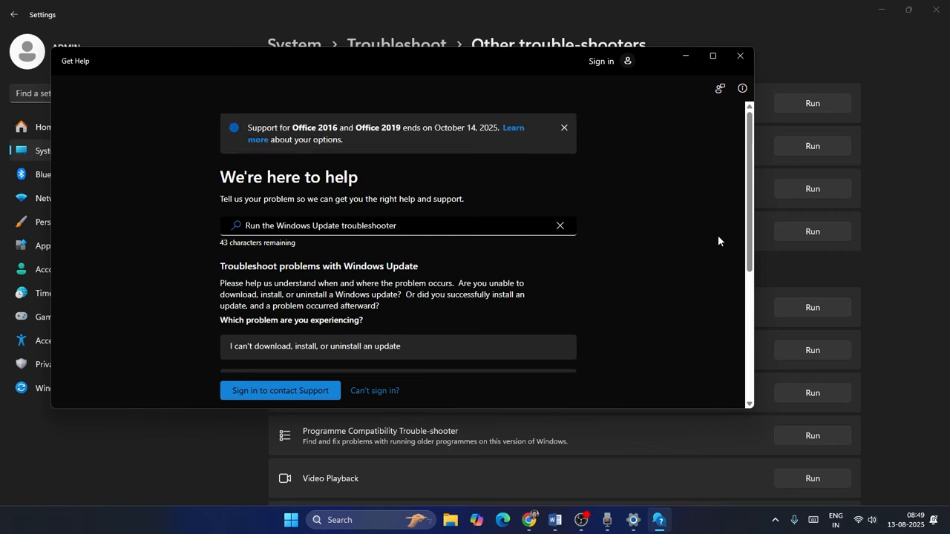
Step: Report "I can't download, install, or uninstall an update", allow the Windows Update automated diagnostic to run, and minimise Get Help
scroll(718, 235, "down", 2)
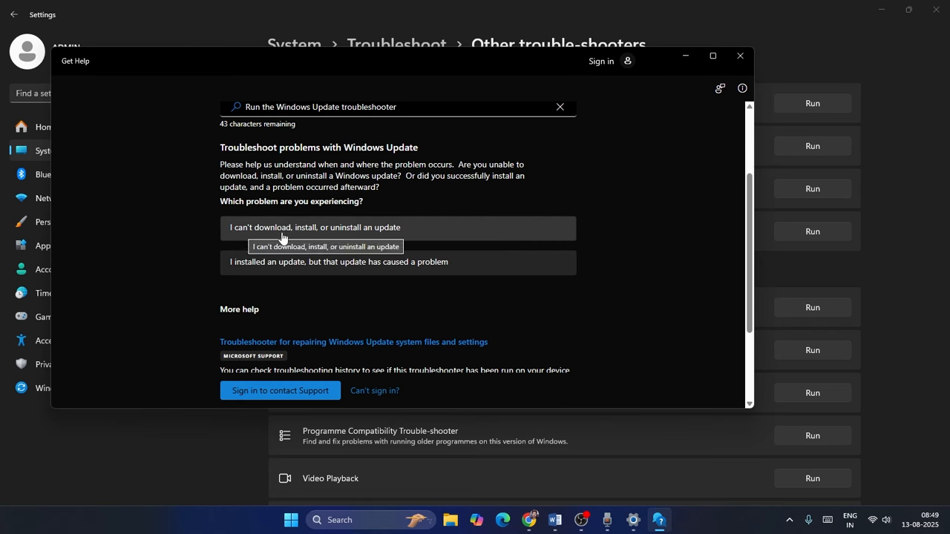
left_click(424, 231)
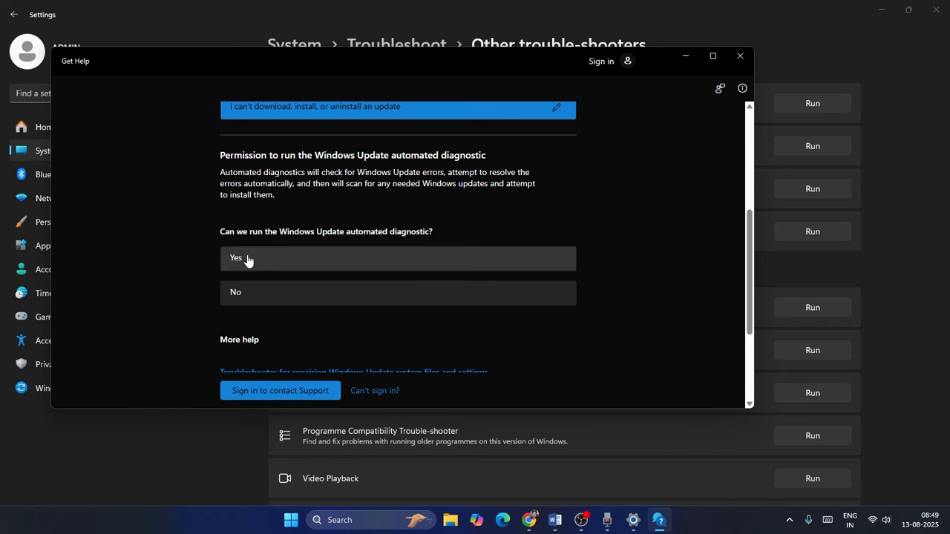
left_click(248, 260)
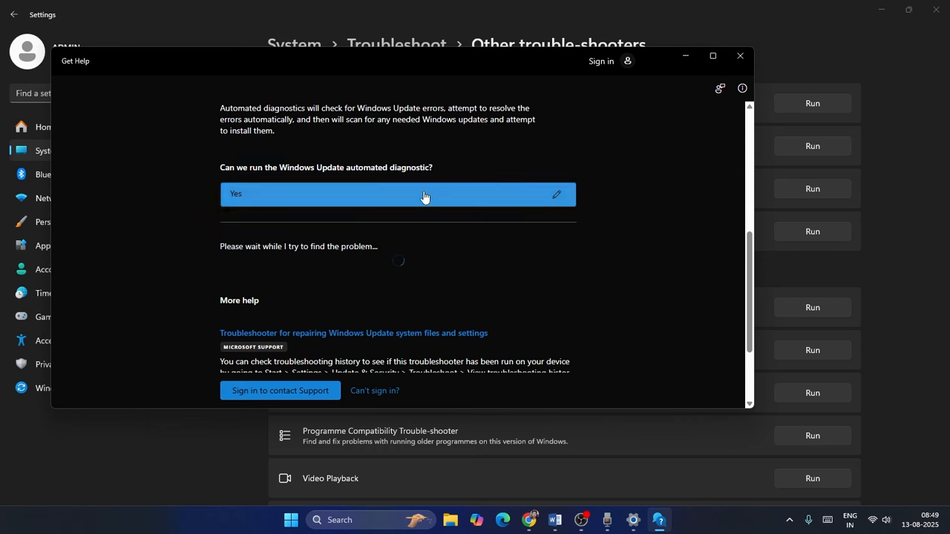
scroll(641, 191, "down", 2)
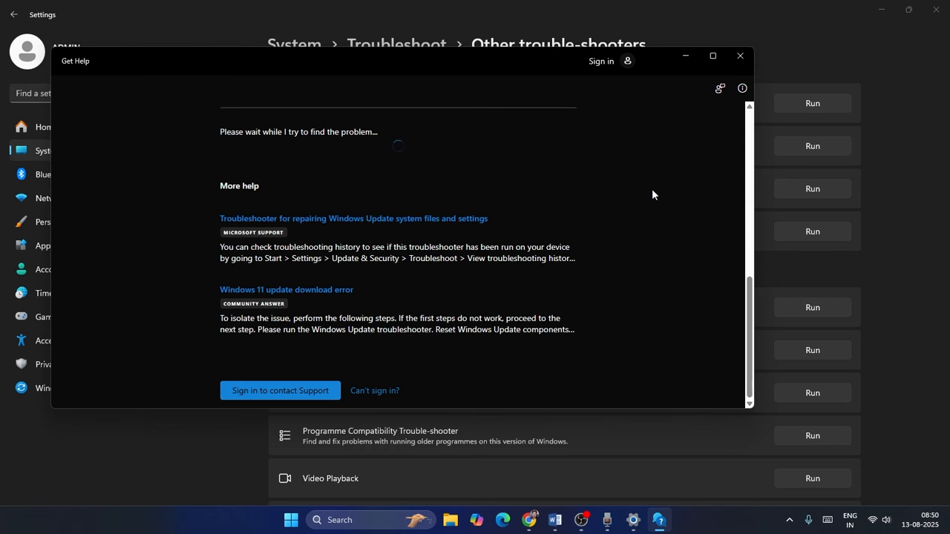
scroll(678, 233, "up", 3)
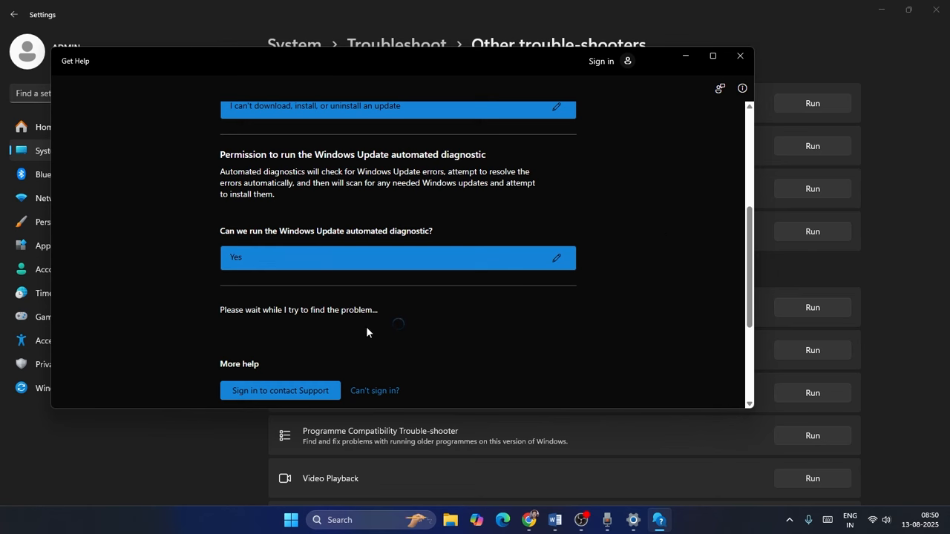
left_click(684, 57)
Step: Switch to the Word document and highlight the Step 4 instruction about restarting the Windows Update and Background Intelligent Transfer services
mouse_move(555, 518)
left_click(542, 456)
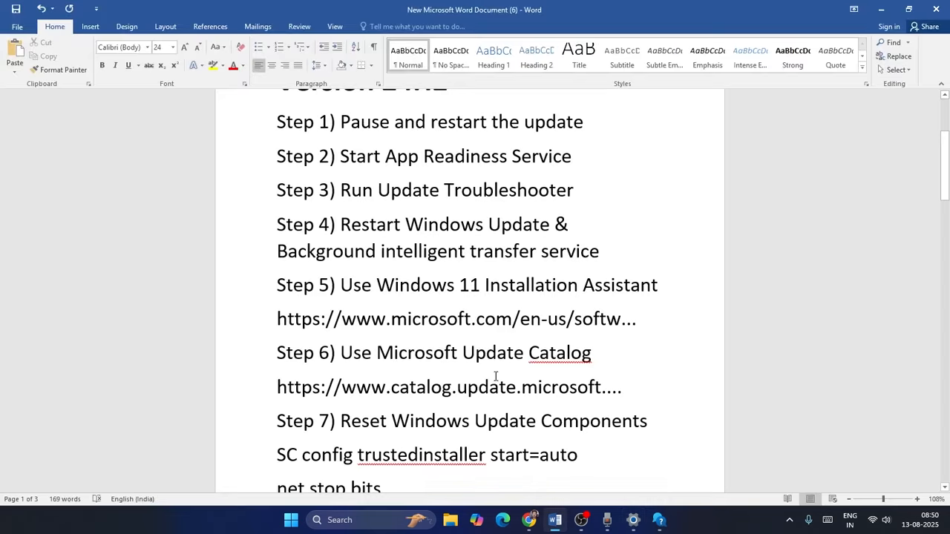
scroll(450, 239, "down", 1)
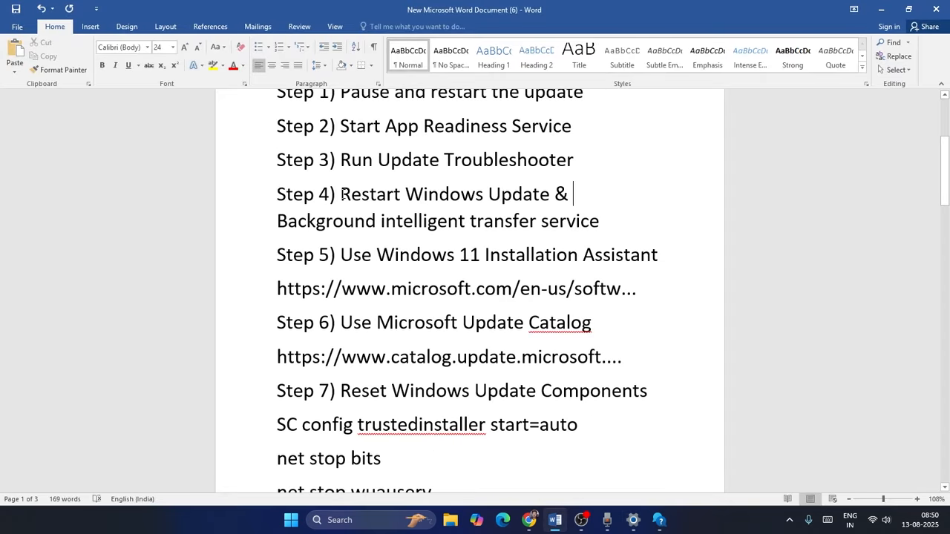
left_click_drag(342, 194, 599, 221)
key("Right")
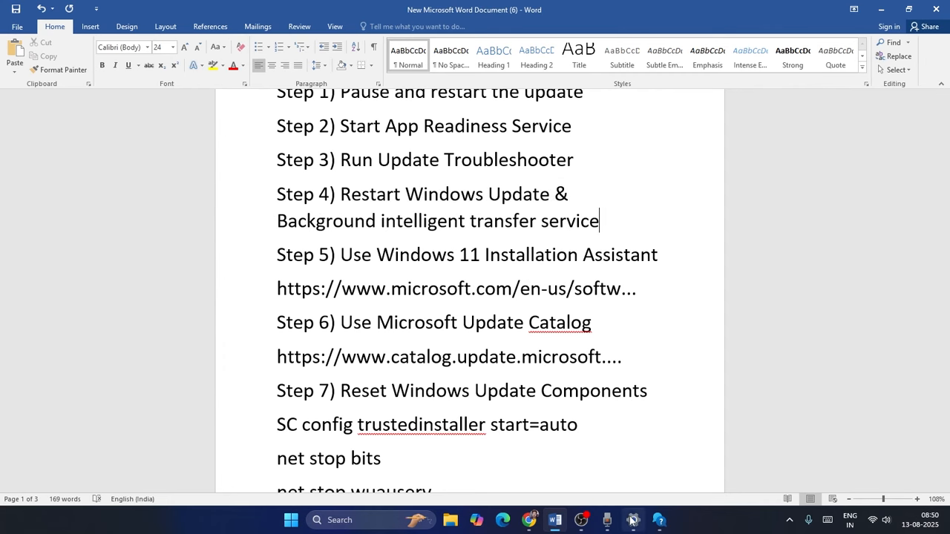
Step: Search Windows for "services" and open the Services console
left_click(330, 521)
type("ser")
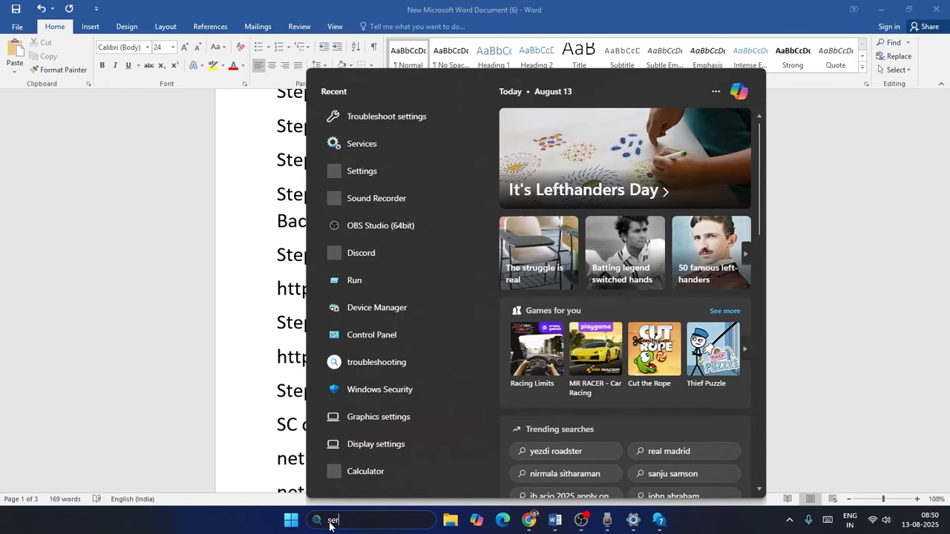
type("vice")
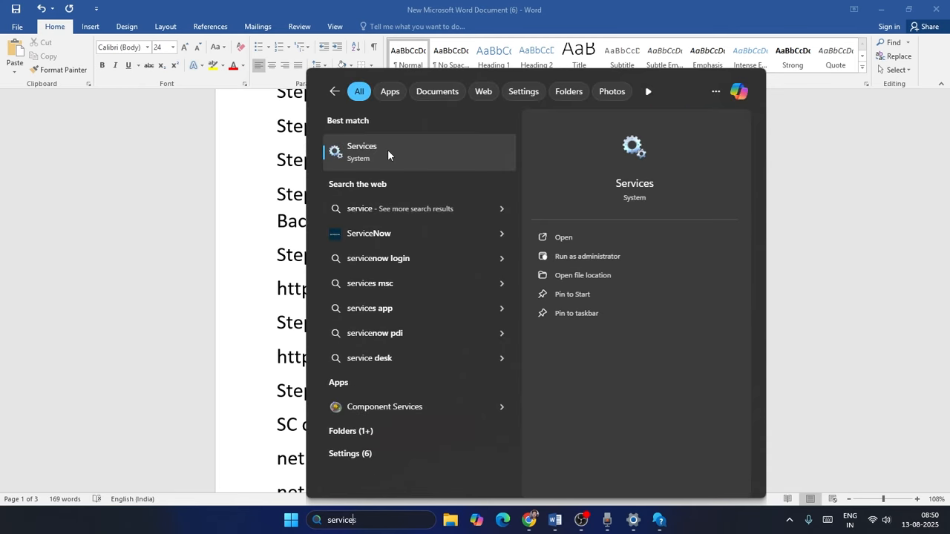
type("s")
left_click(390, 151)
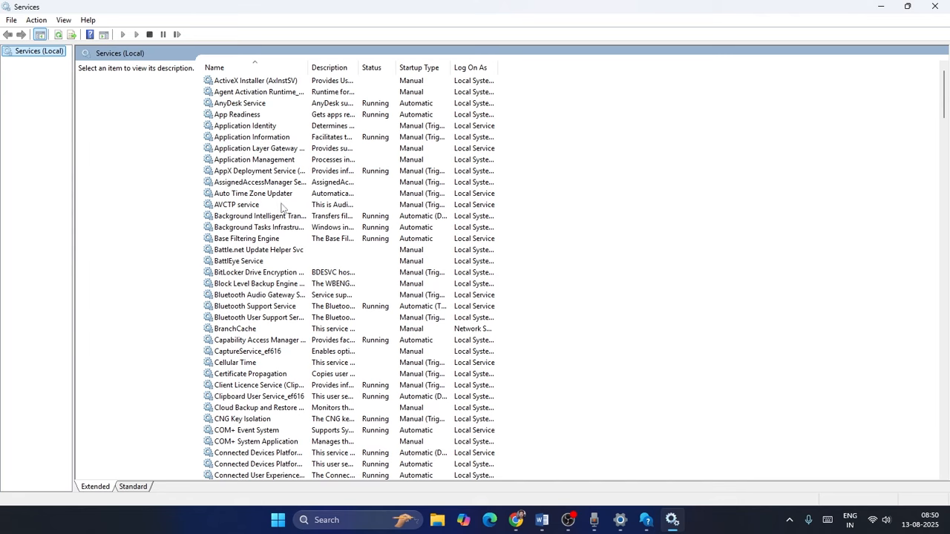
Step: Open the Windows Update service's properties and accept them with the startup type kept at Automatic
scroll(282, 208, "down", 2)
scroll(271, 223, "down", 20)
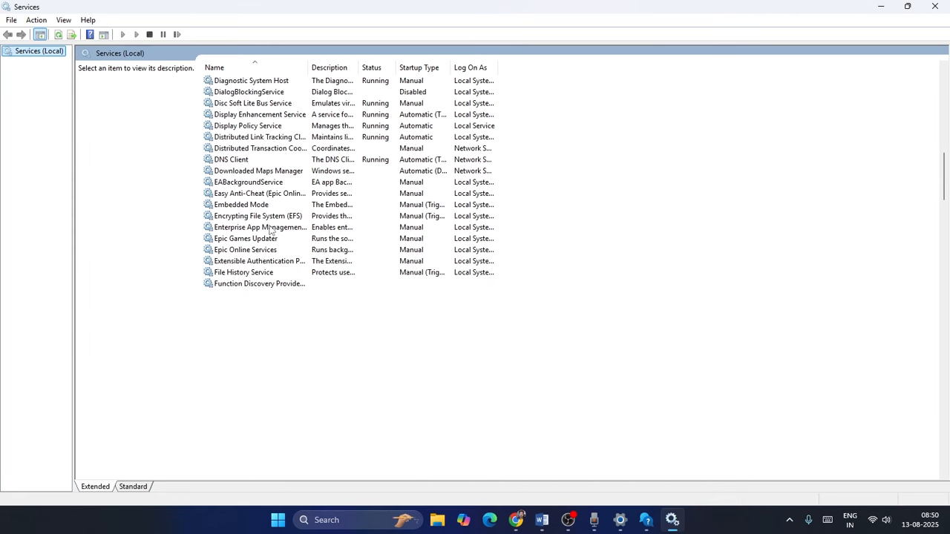
scroll(614, 384, "down", 20)
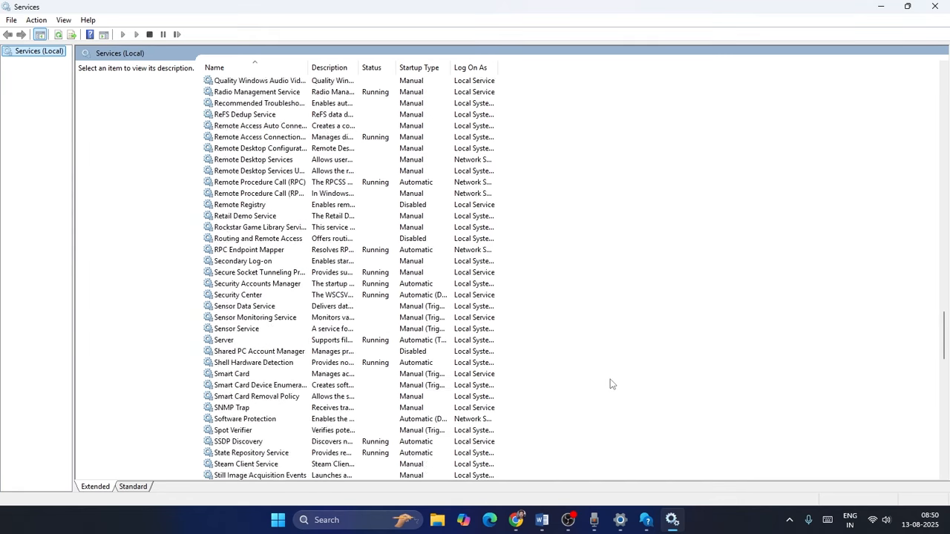
scroll(331, 214, "down", 7)
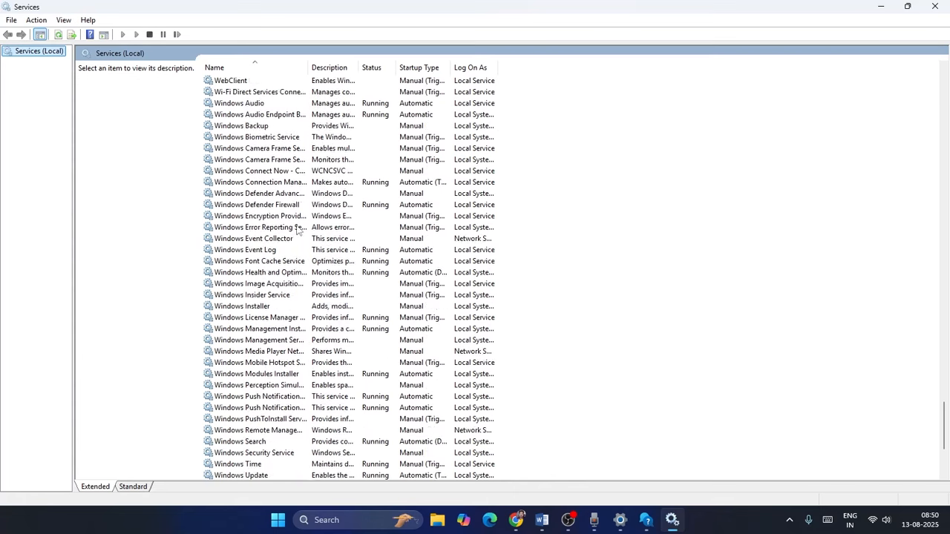
left_click(256, 310)
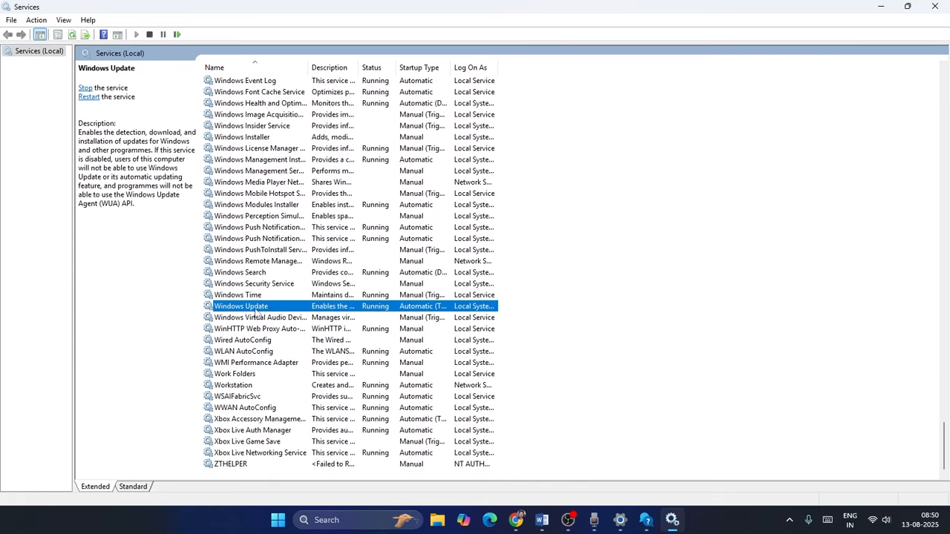
left_click(319, 423)
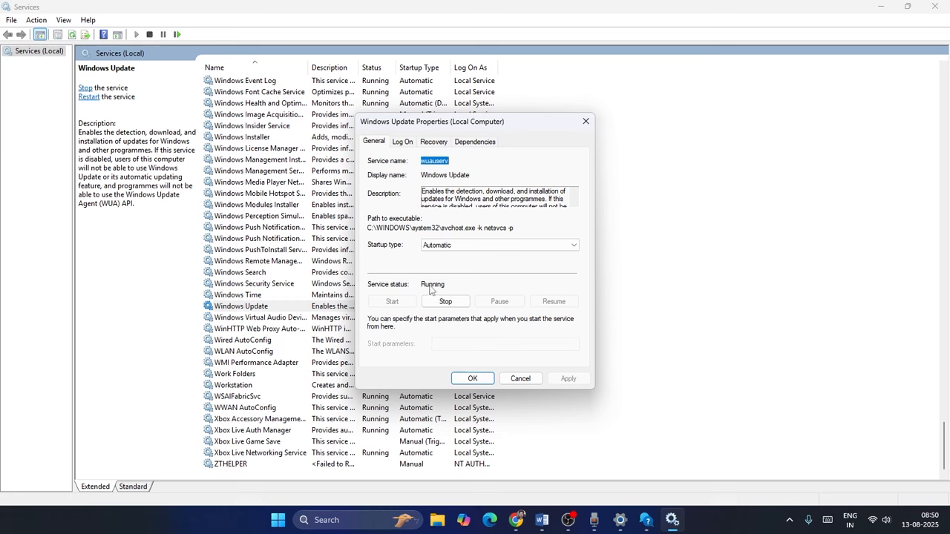
left_click(472, 378)
Step: Set the Background Intelligent Transfer Service's startup type to Automatic, apply it, and close the Services console
scroll(282, 334, "up", 3)
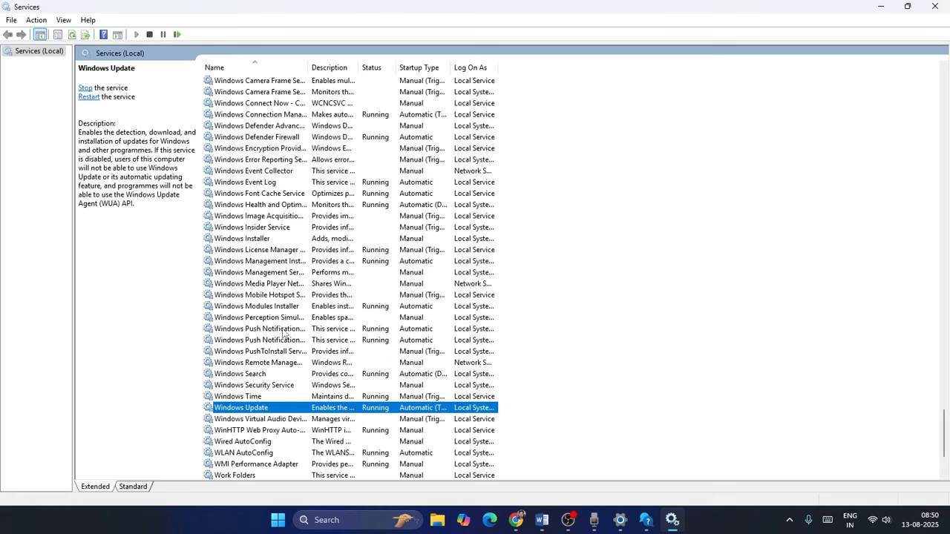
scroll(282, 334, "up", 20)
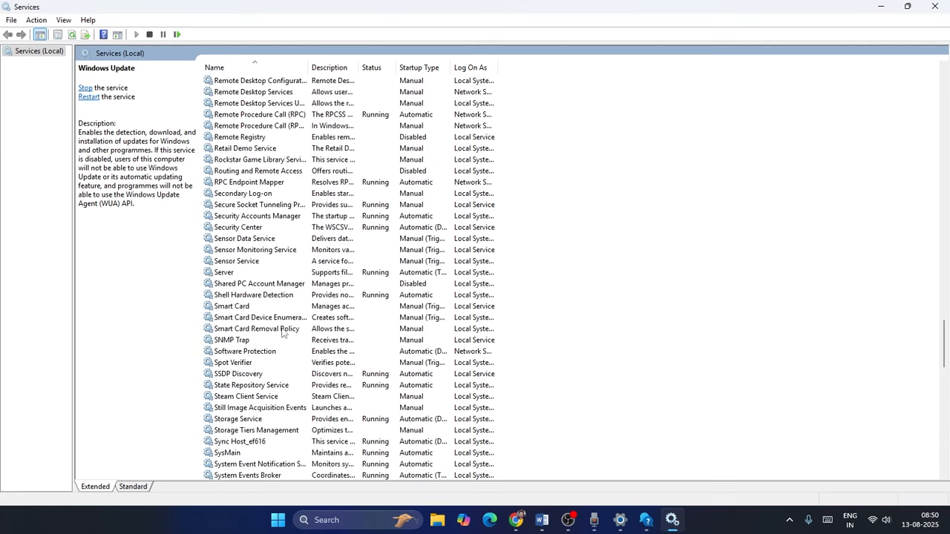
scroll(282, 333, "up", 18)
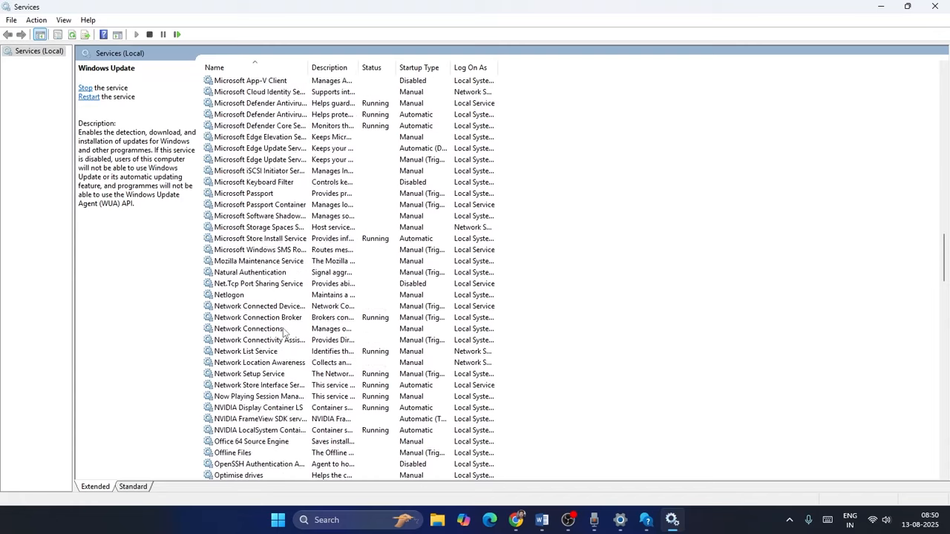
scroll(285, 332, "up", 20)
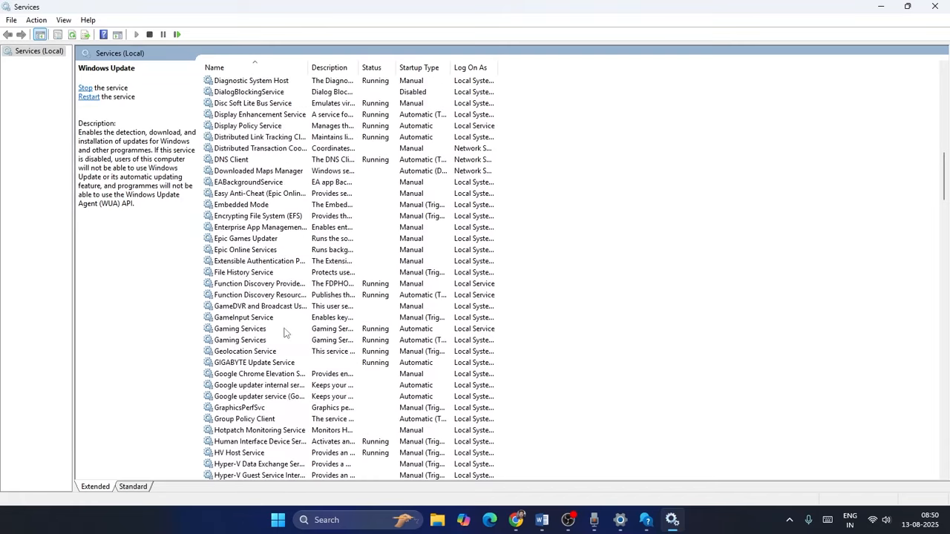
scroll(285, 332, "up", 20)
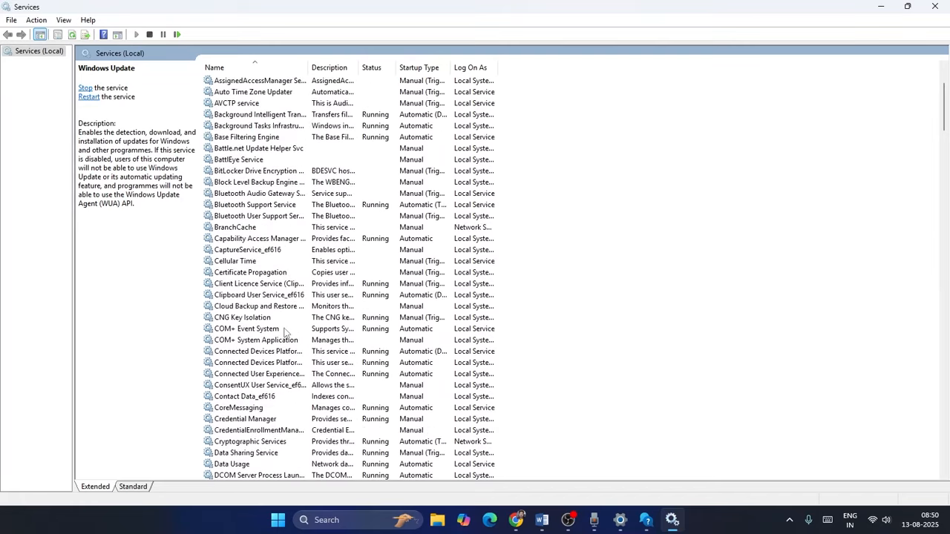
scroll(285, 333, "up", 3)
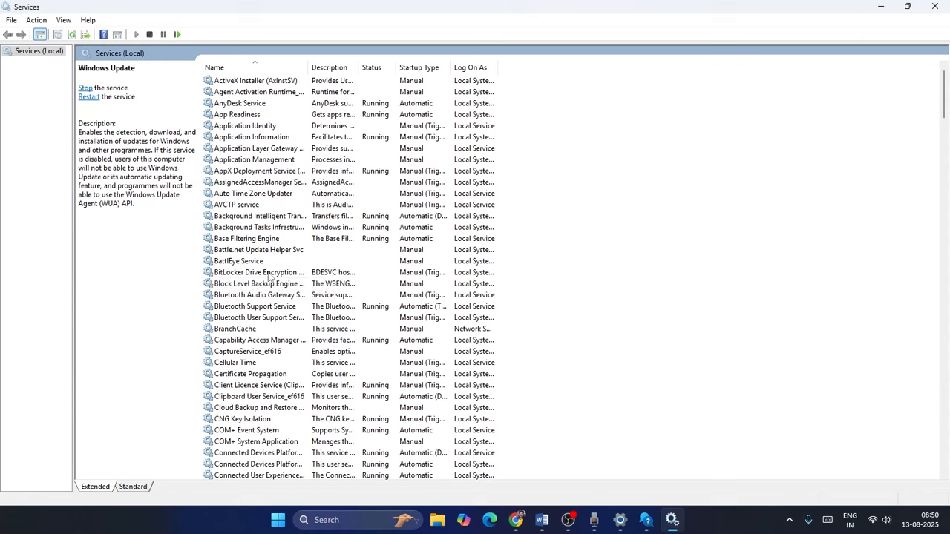
left_click(271, 228)
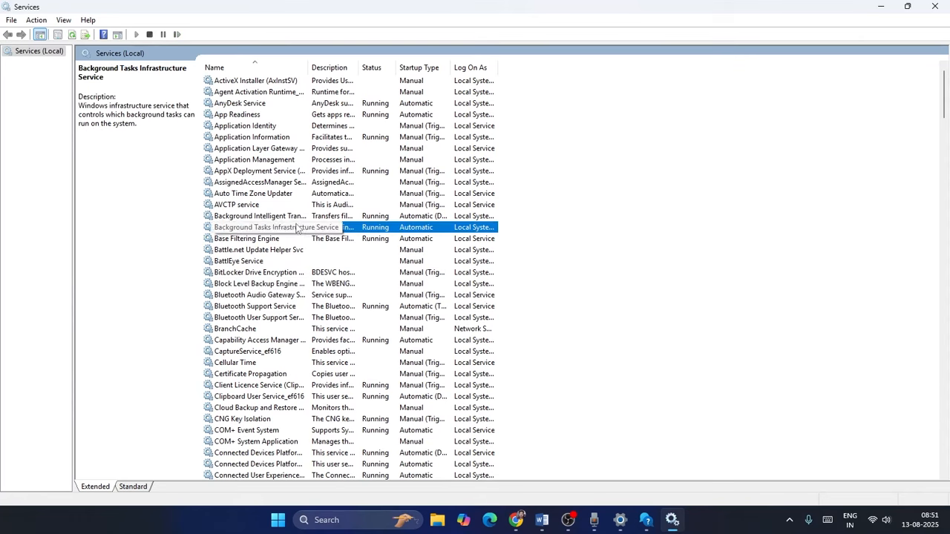
left_click(298, 217)
right_click(317, 221)
left_click(346, 335)
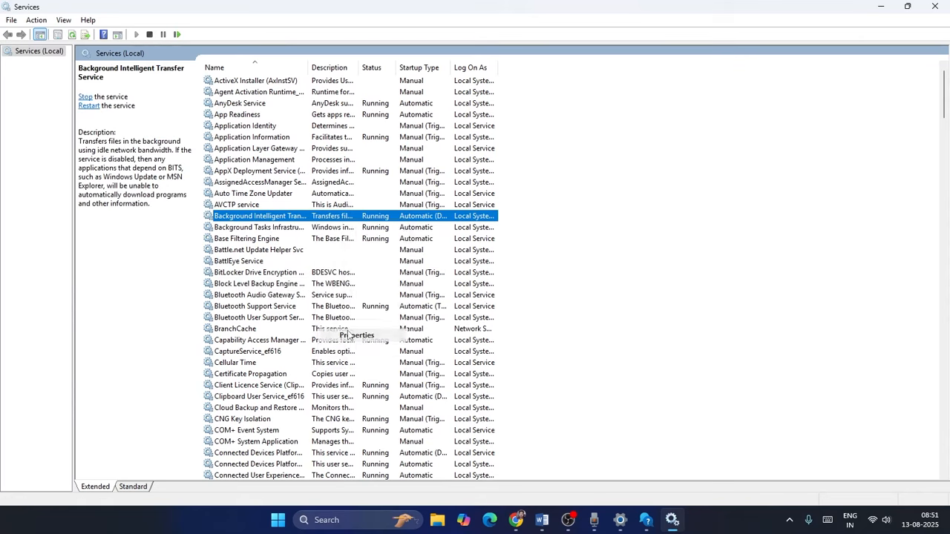
left_click(461, 246)
left_click(451, 261)
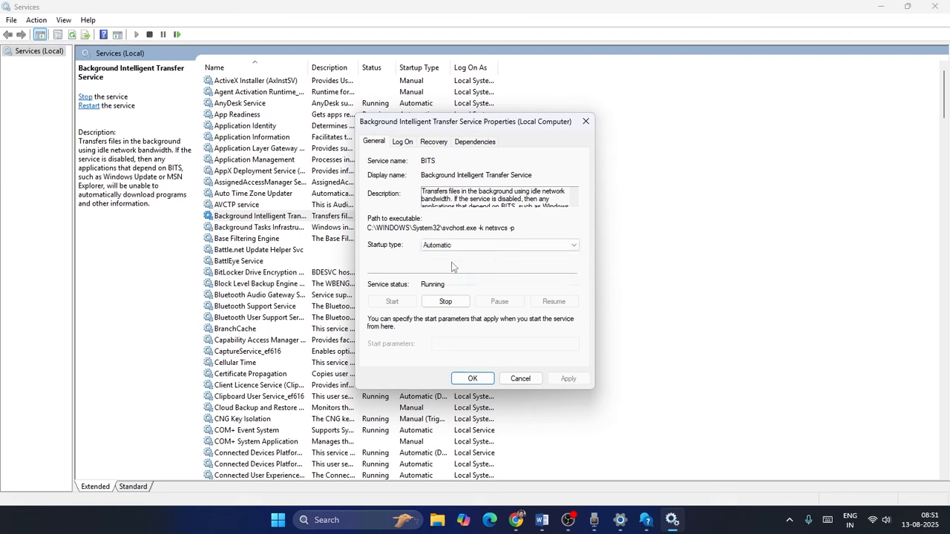
left_click(569, 379)
left_click(472, 378)
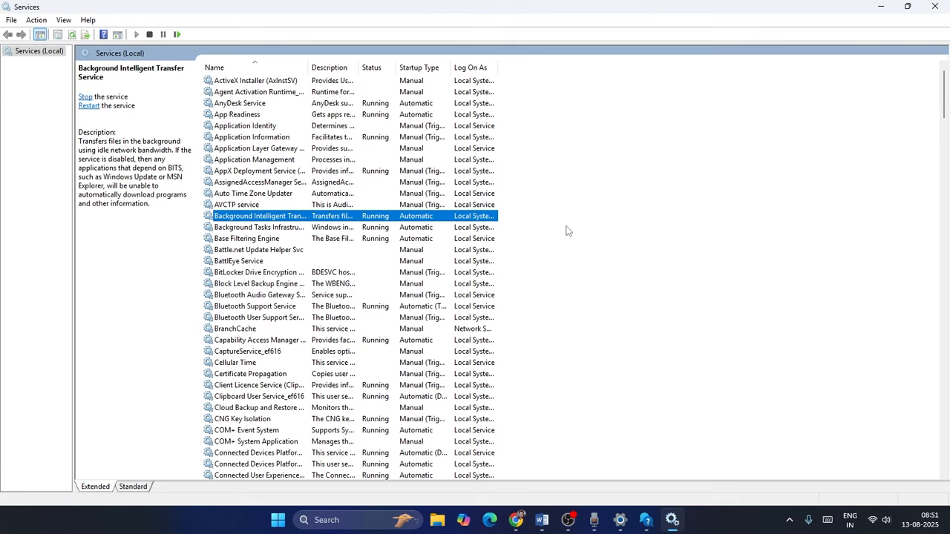
left_click(935, 5)
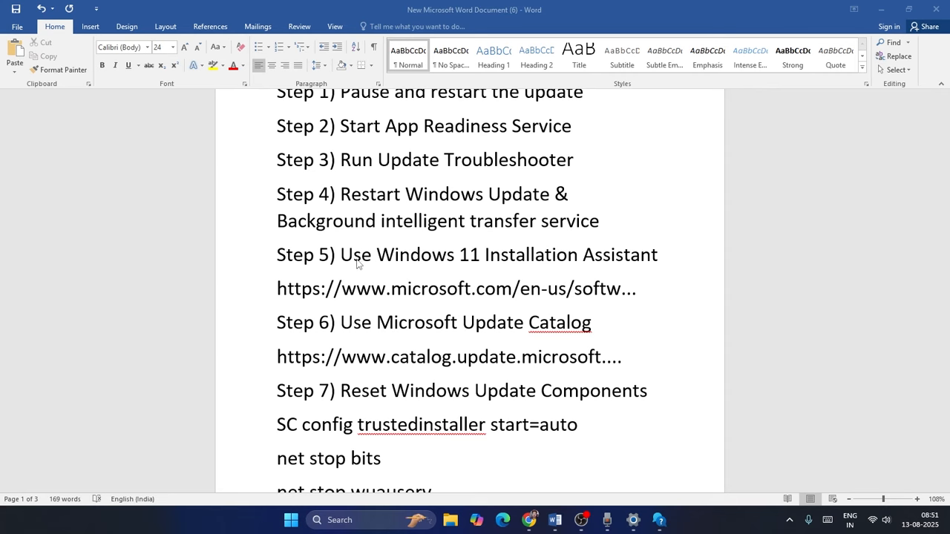
Step: Highlight the Step 5 instruction "Use Windows 11 Installation Assistant" in the Word document and place the cursor after its link
scroll(356, 262, "down", 3)
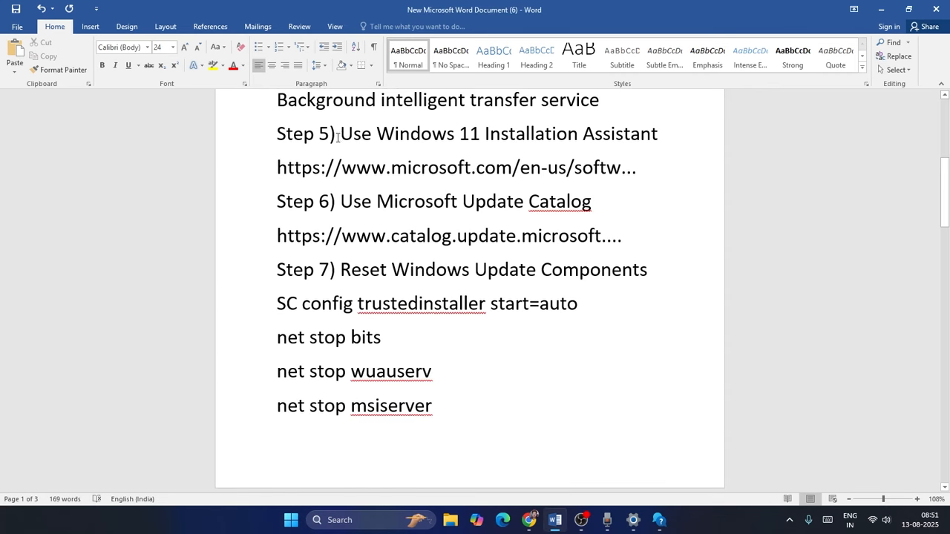
key("ctrl+shift+Right")
key("ctrl+shift+Right")
key("ctrl+shift+Right")
key("ctrl+shift+Right")
key("ctrl+shift+Right")
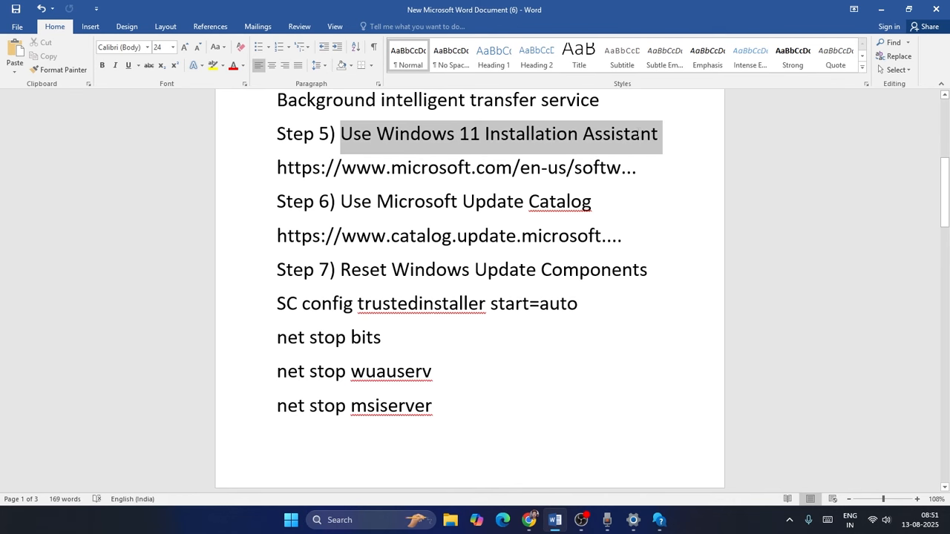
left_click(646, 171)
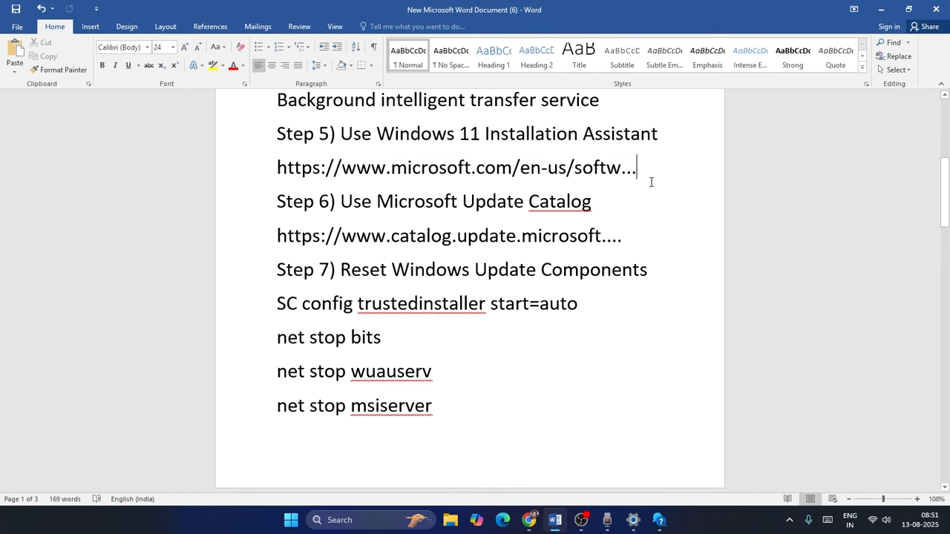
Step: Switch to Chrome's Download Windows 11 page and examine the Windows 11 Installation Assistant section, including its processor compatibility note
left_click(532, 524)
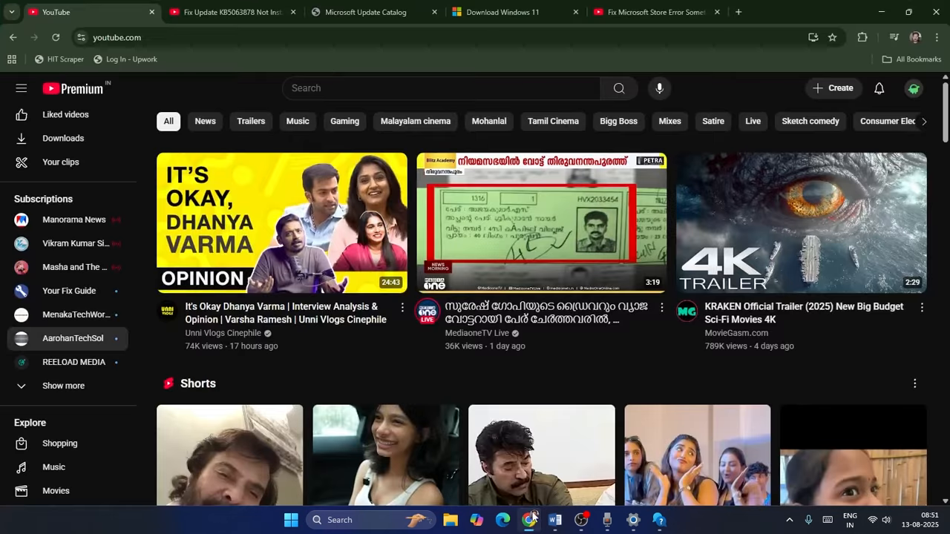
left_click(386, 6)
left_click(482, 8)
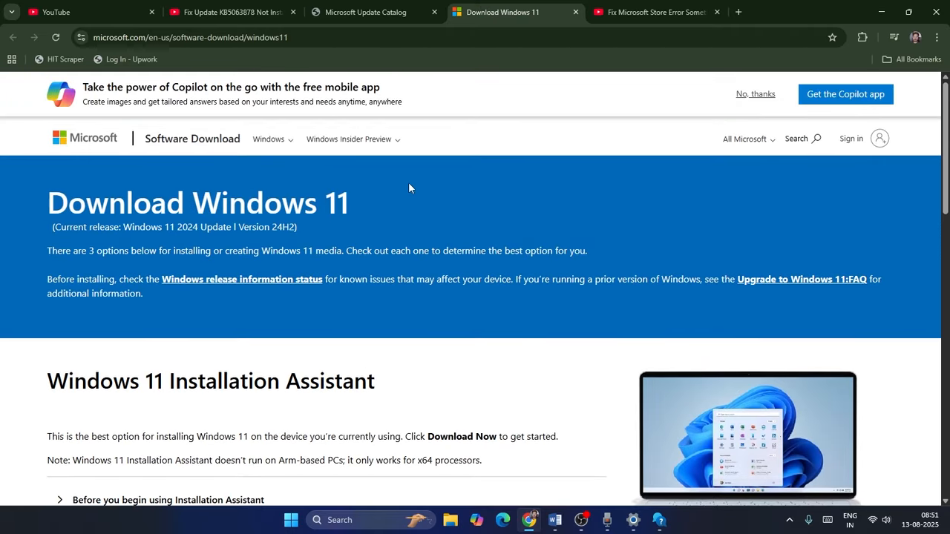
scroll(611, 160, "down", 3)
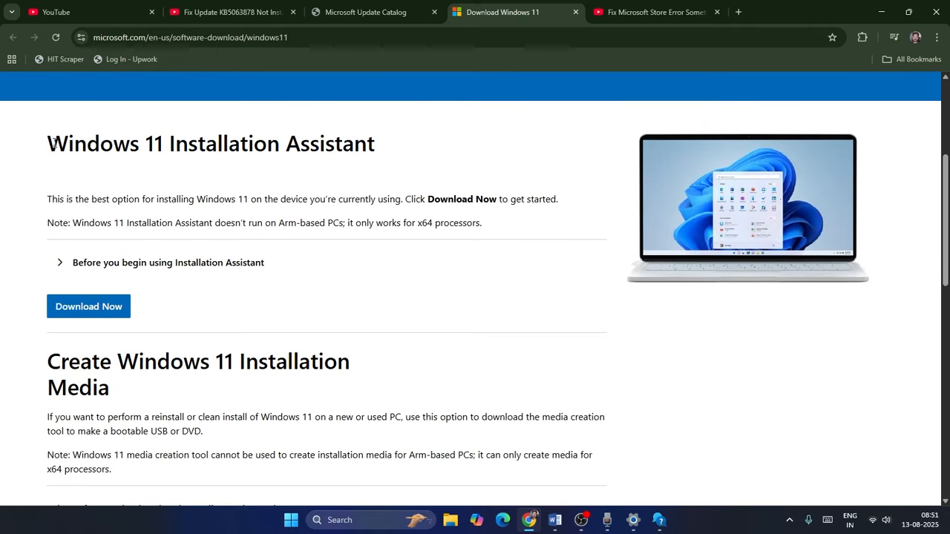
left_click_drag(53, 143, 368, 174)
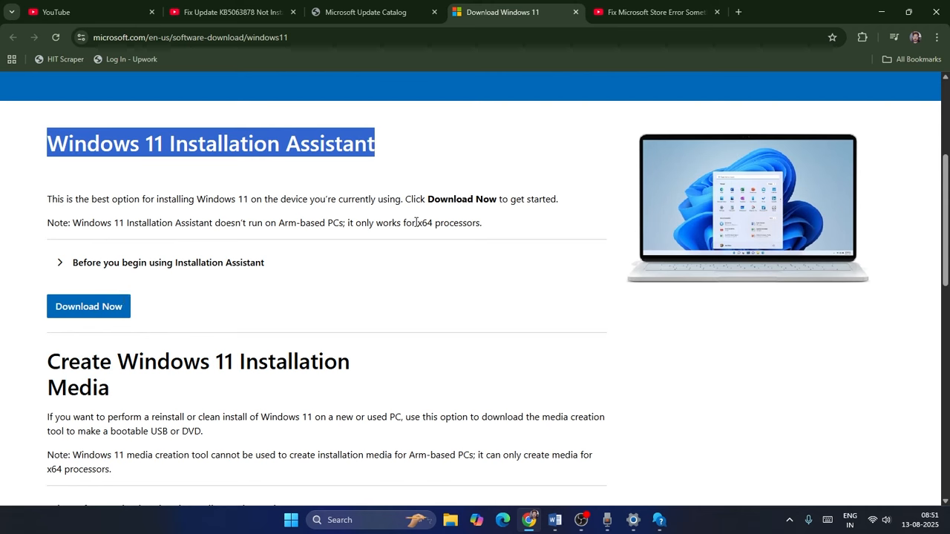
left_click_drag(416, 223, 490, 227)
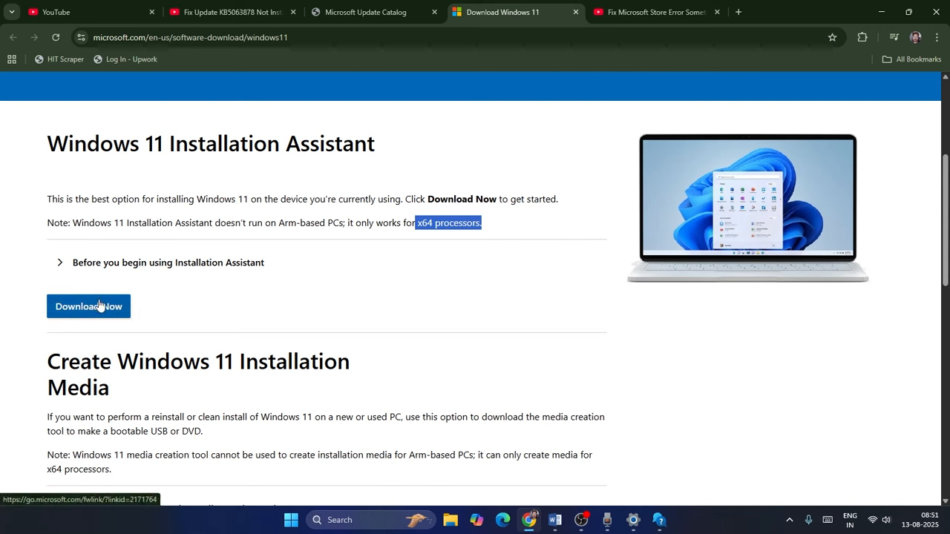
left_click(320, 297)
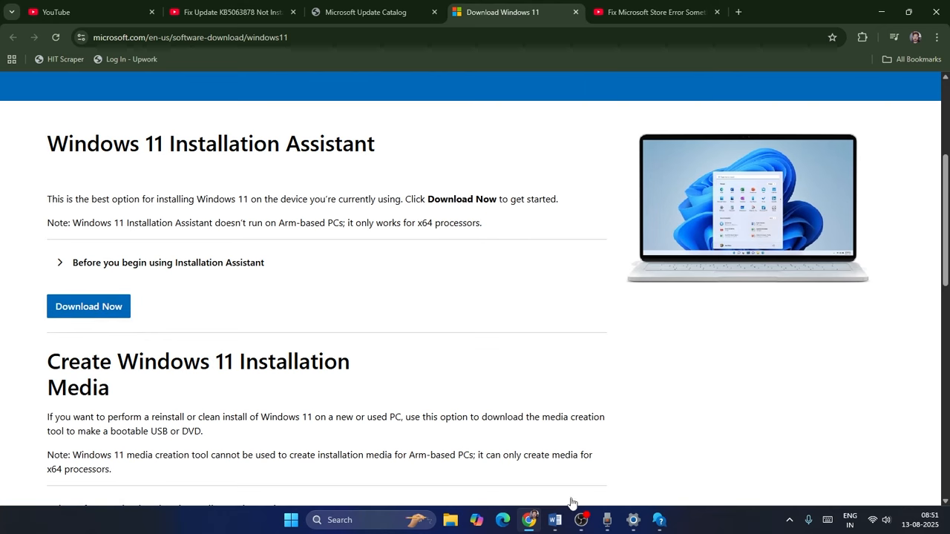
Step: Return to the Word document and highlight the Step 7 instruction "Reset Windows Update Components"
left_click(558, 520)
scroll(533, 280, "down", 1)
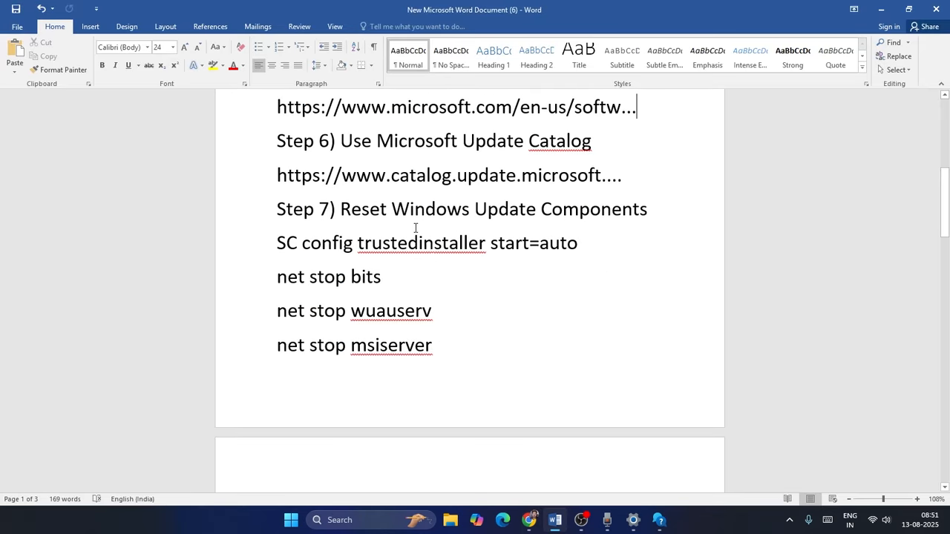
left_click_drag(341, 209, 647, 209)
left_click(433, 310)
Step: Copy all Step 7 commands, from "SC config trustedinstaller start=auto" through "net start appidsvc"
left_click_drag(274, 235, 555, 383)
scroll(456, 329, "down", 4)
scroll(450, 336, "down", 3)
scroll(529, 366, "down", 4)
scroll(543, 386, "down", 6)
right_click(374, 272)
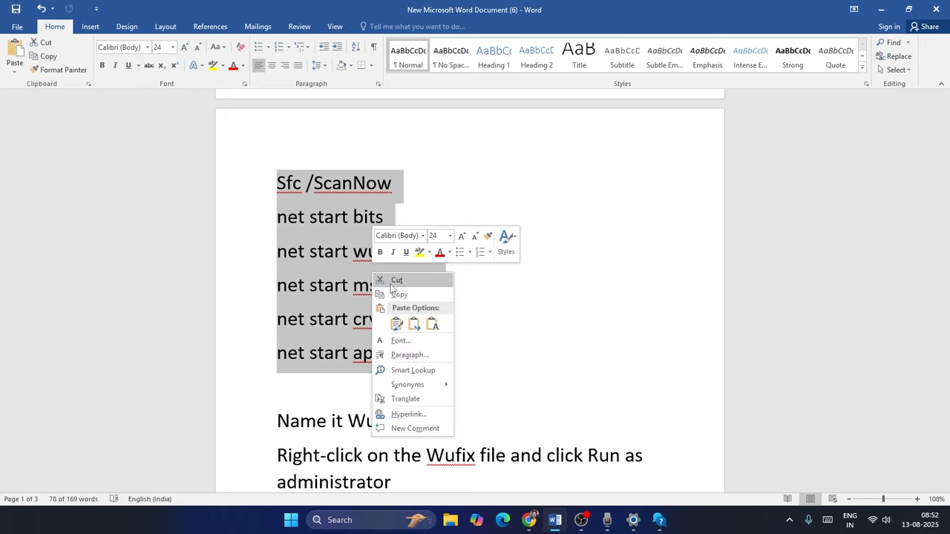
left_click(397, 295)
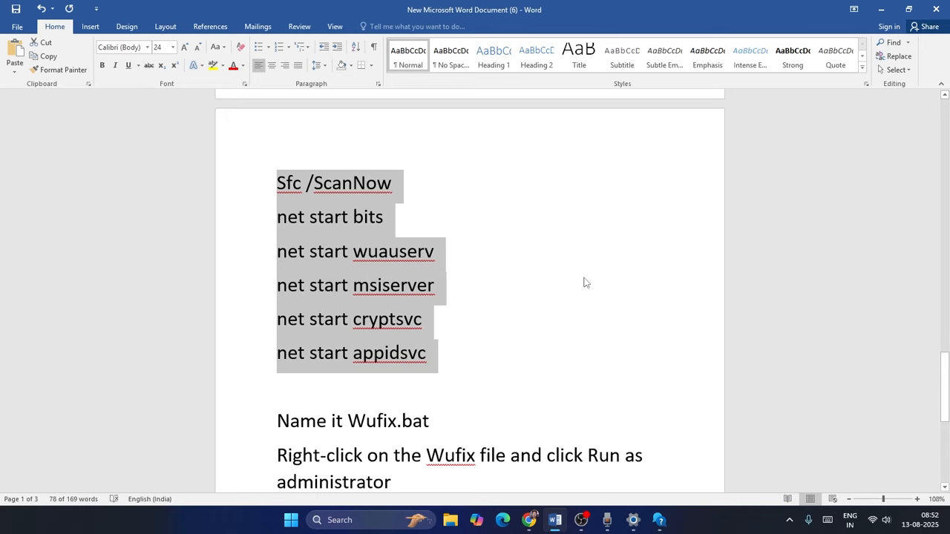
Step: Minimise the Word document and the browser, and close Settings to reach the desktop
left_click(876, 14)
left_click(879, 11)
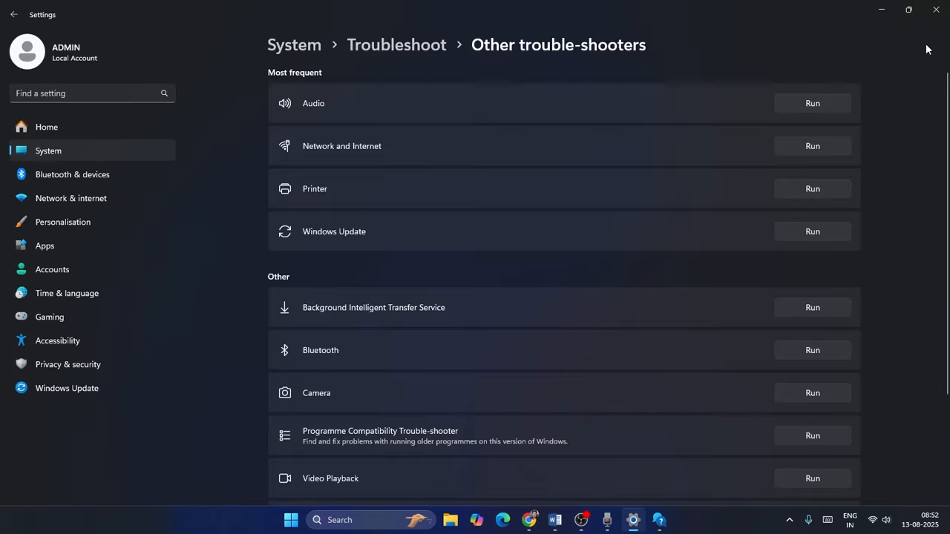
left_click(936, 10)
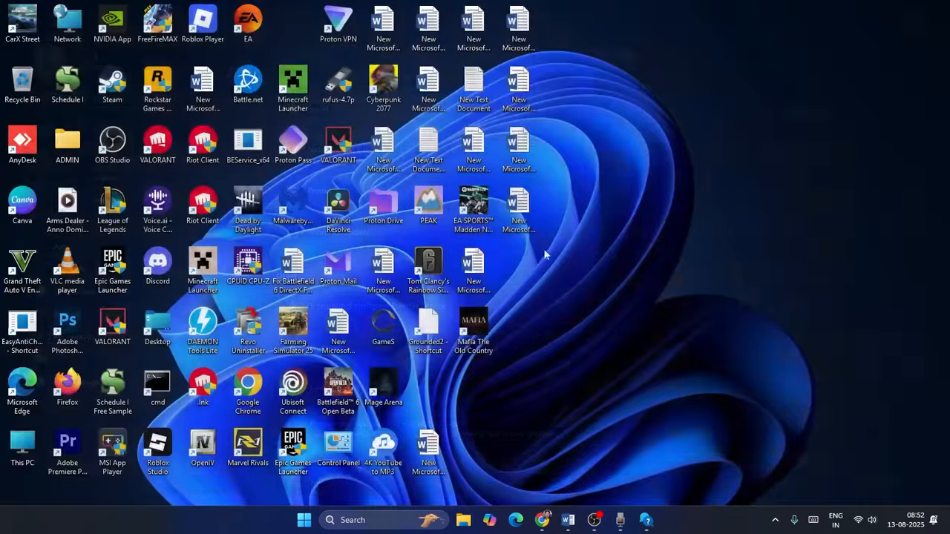
Step: Create a new text document on the desktop, open it in Notepad, and paste the copied update reset commands
right_click(487, 399)
mouse_move(551, 294)
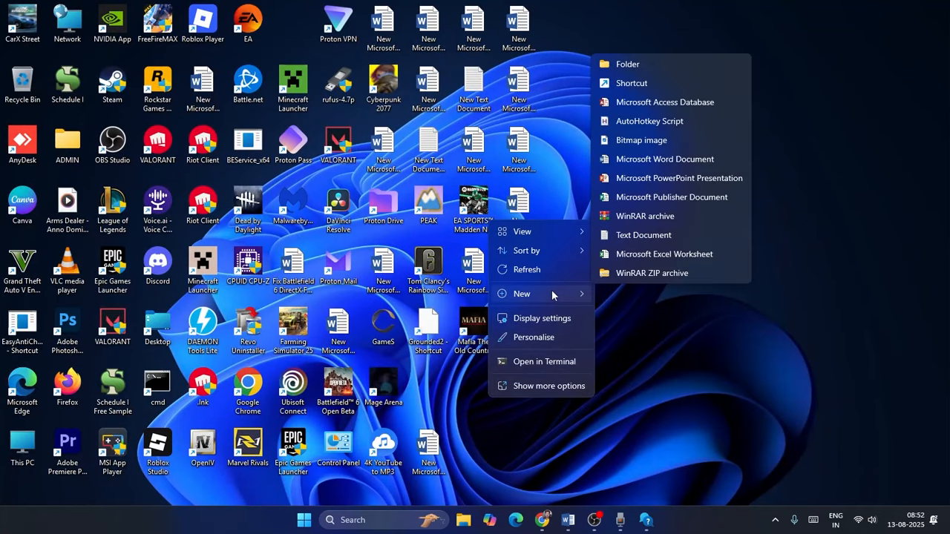
left_click(601, 380)
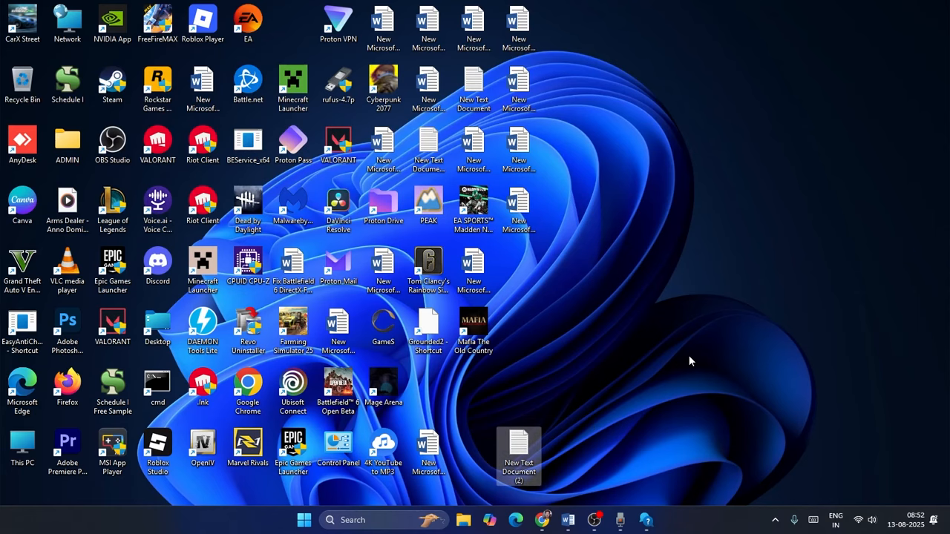
key("Return")
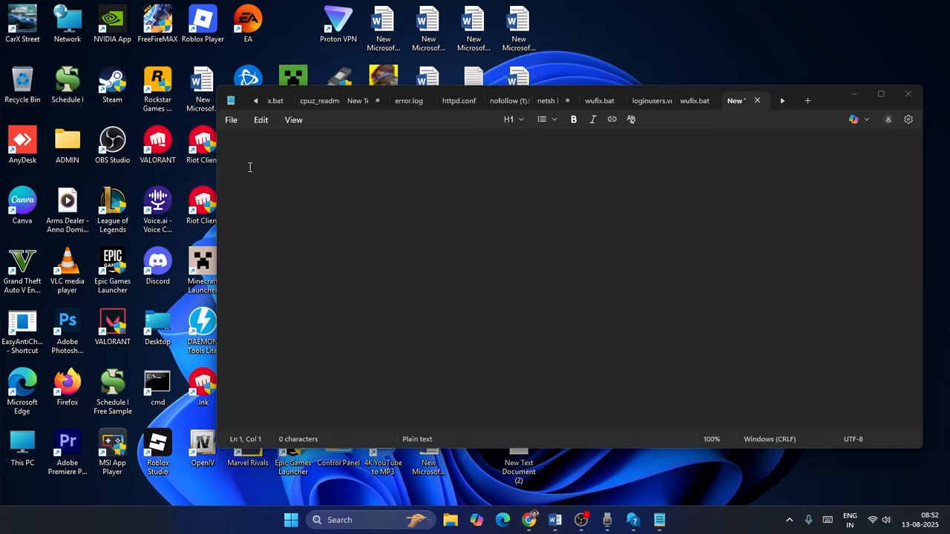
right_click(250, 168)
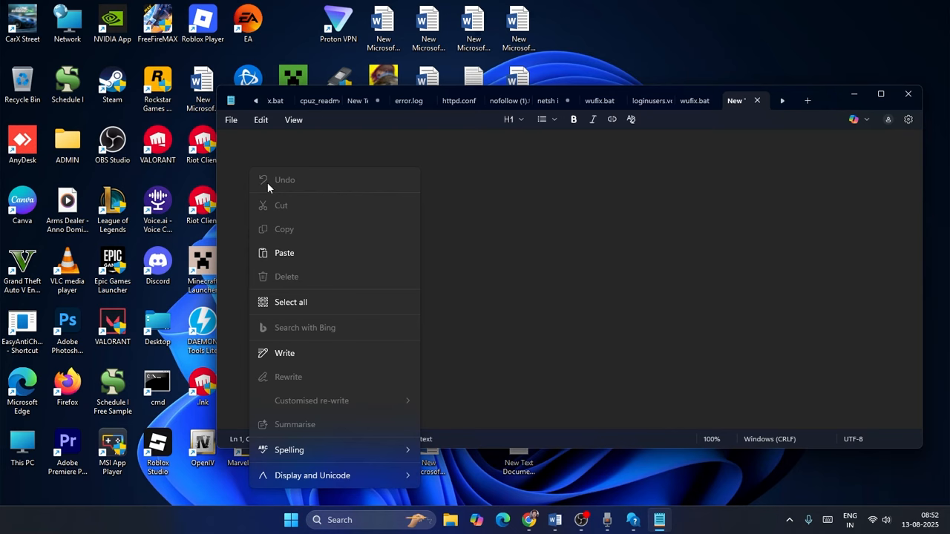
left_click(299, 255)
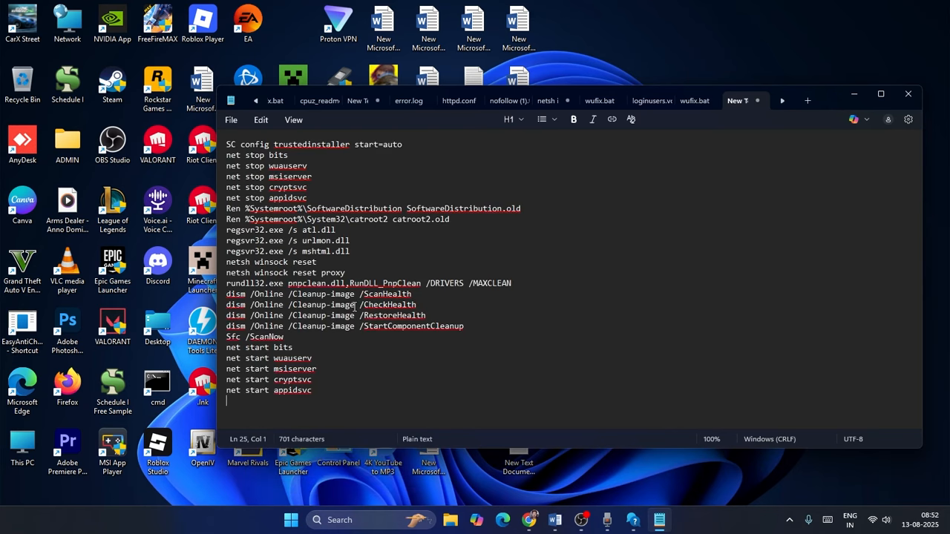
Step: Start saving the pasted commands as a new file named Wufix.bat, with the file type set to All files
left_click(230, 121)
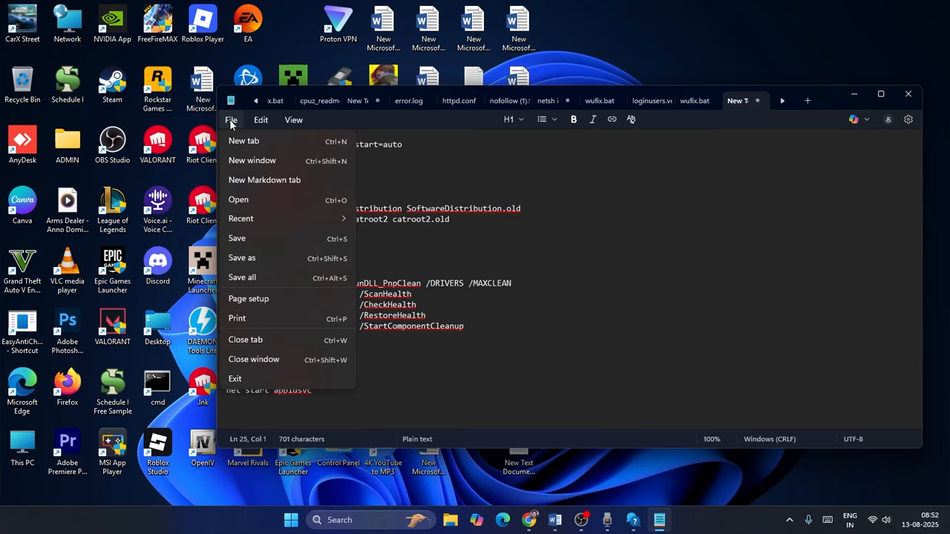
left_click(245, 258)
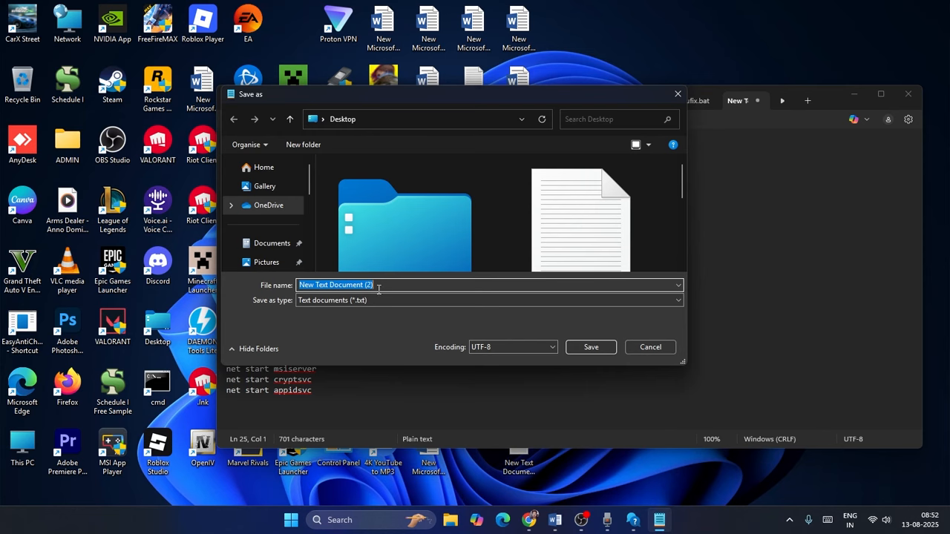
key("BackSpace")
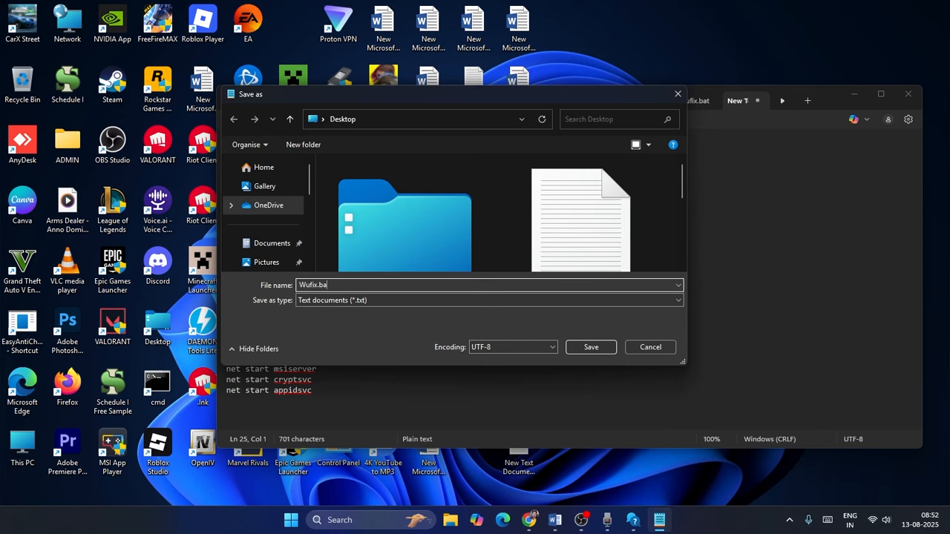
type("Wufix.bat")
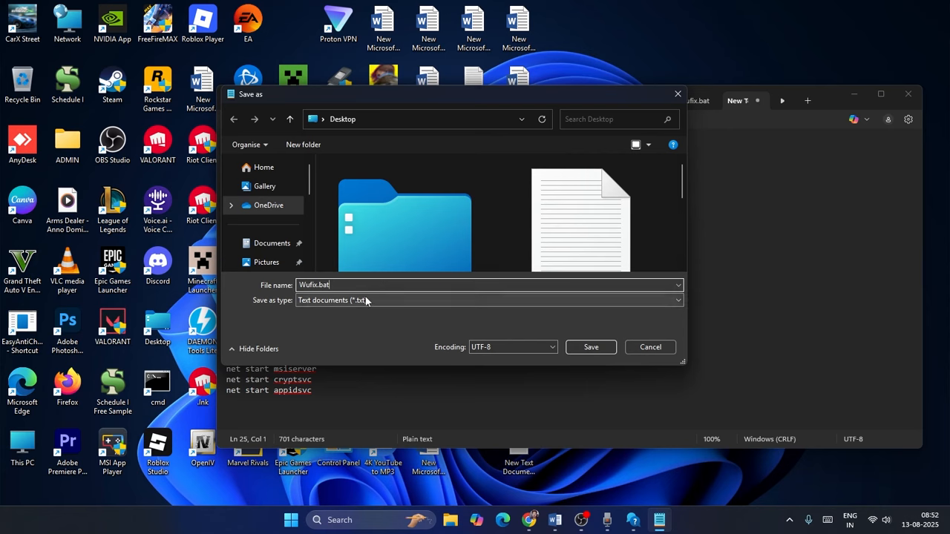
left_click(354, 304)
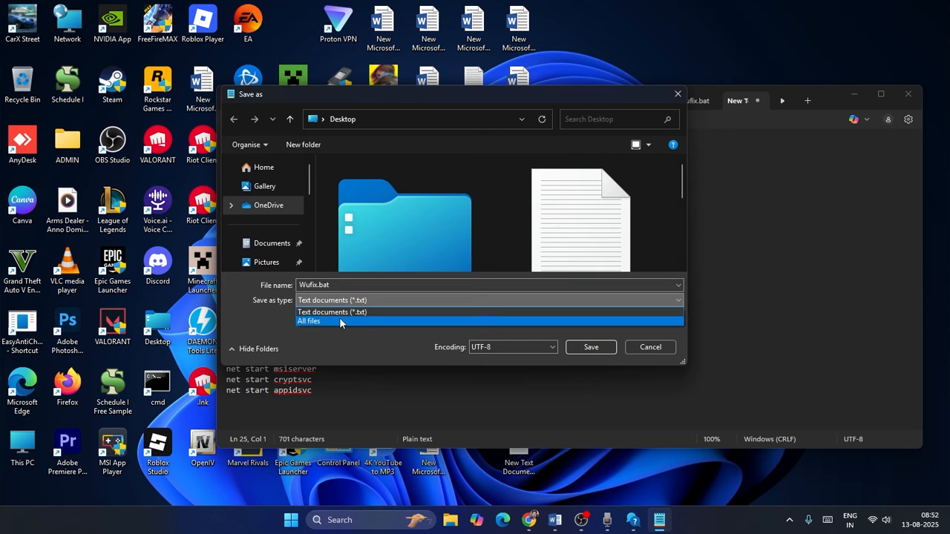
left_click(341, 321)
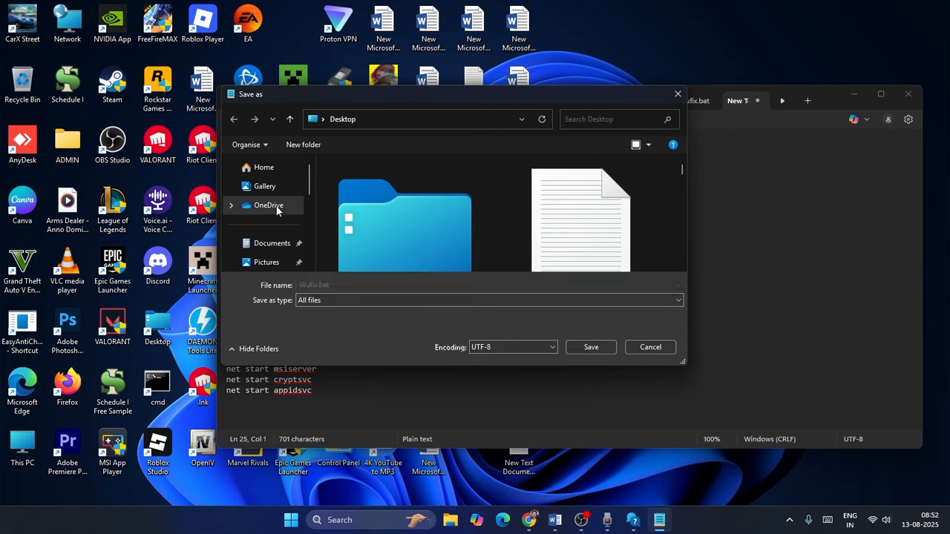
Step: Choose the Desktop as the save location, save the batch file and close Notepad
scroll(276, 223, "down", 3)
scroll(275, 214, "up", 1)
scroll(275, 213, "up", 2)
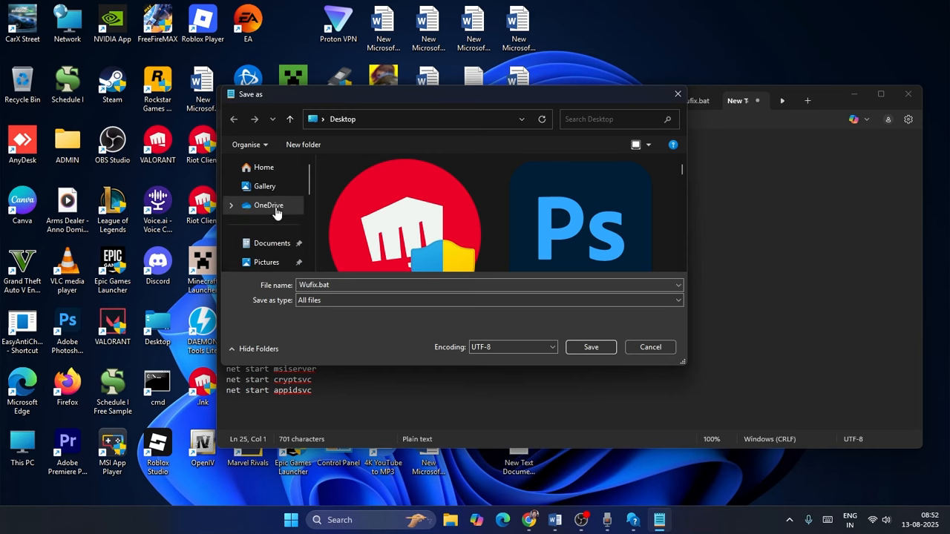
scroll(277, 219, "down", 3)
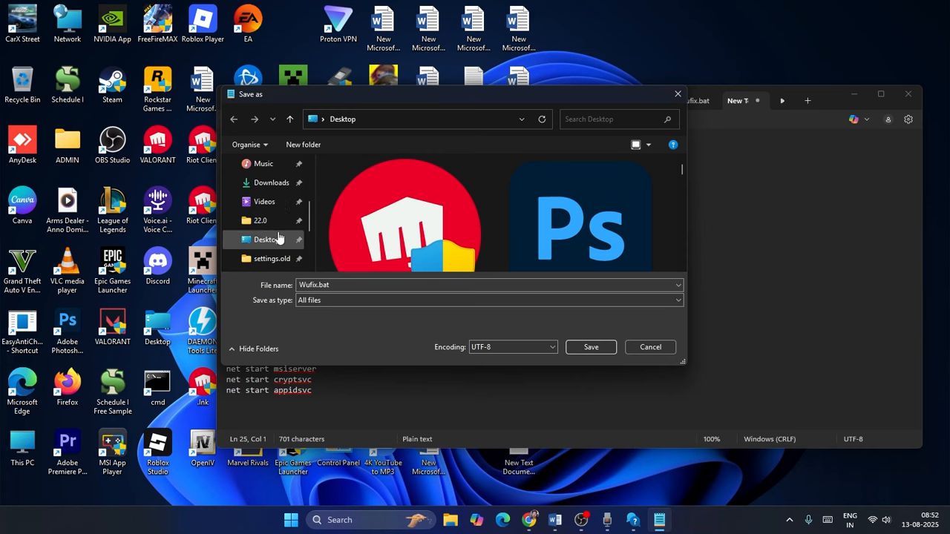
left_click(278, 240)
left_click(591, 347)
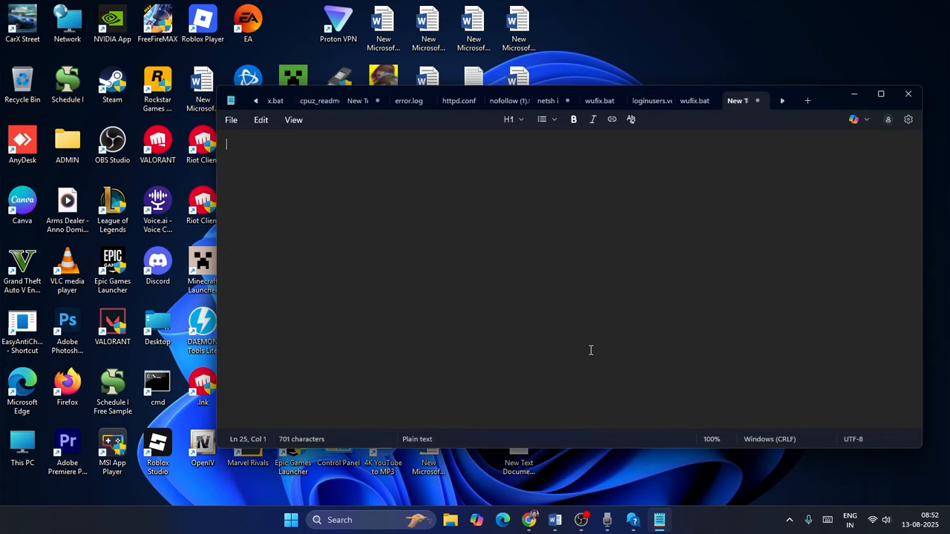
left_click(910, 97)
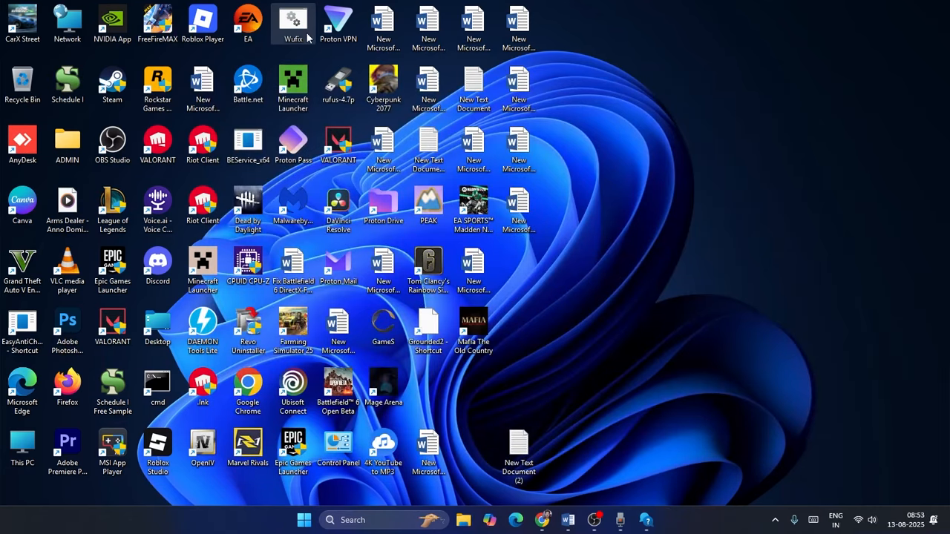
Step: Run the Wufix batch file from the desktop as administrator and minimise its command window
right_click(301, 36)
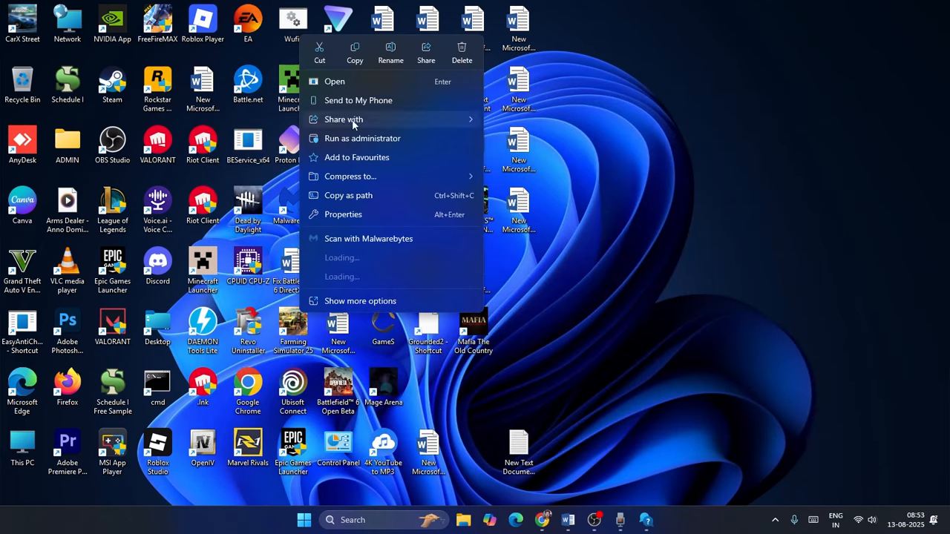
left_click(356, 140)
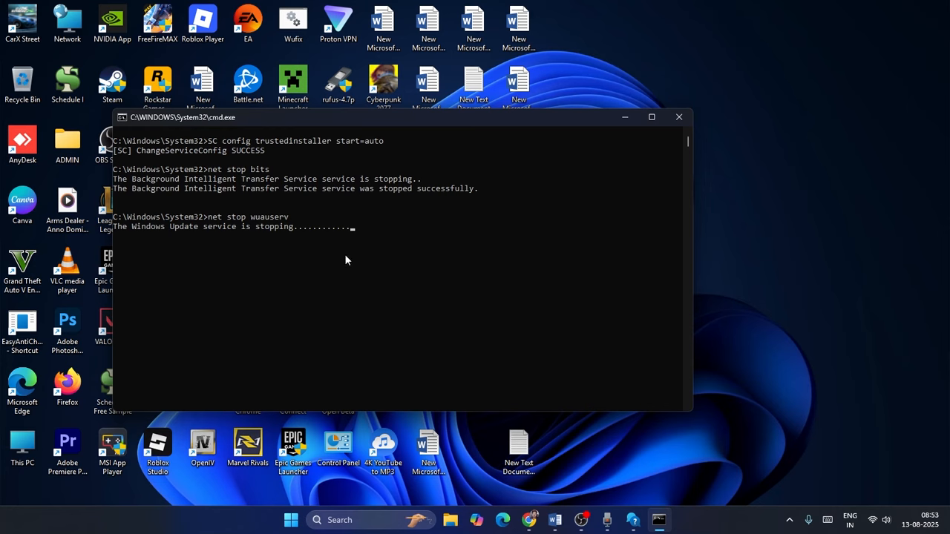
left_click(625, 120)
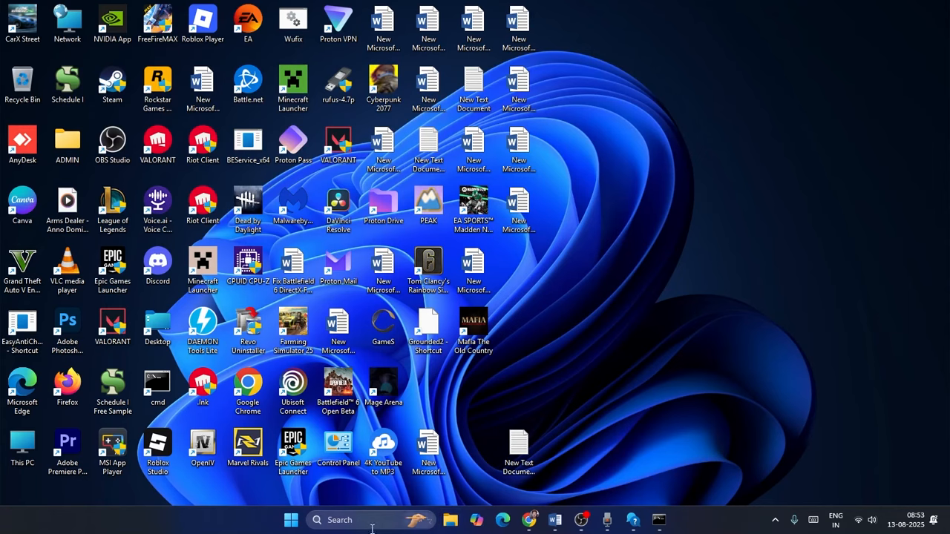
Step: Return to the Word document and highlight the Step 8 instruction about "Fix Problems Using Windows Update"
left_click(556, 522)
scroll(547, 227, "down", 6)
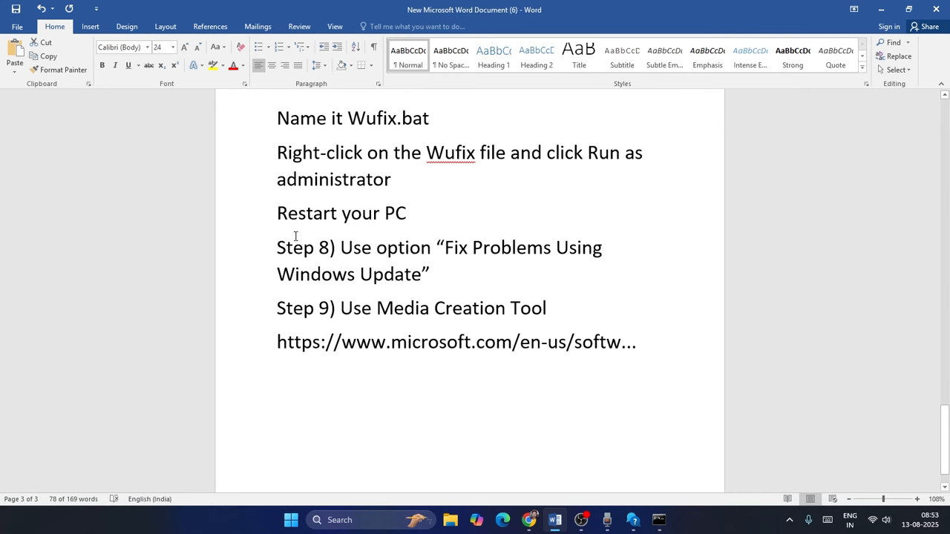
left_click_drag(341, 248, 594, 278)
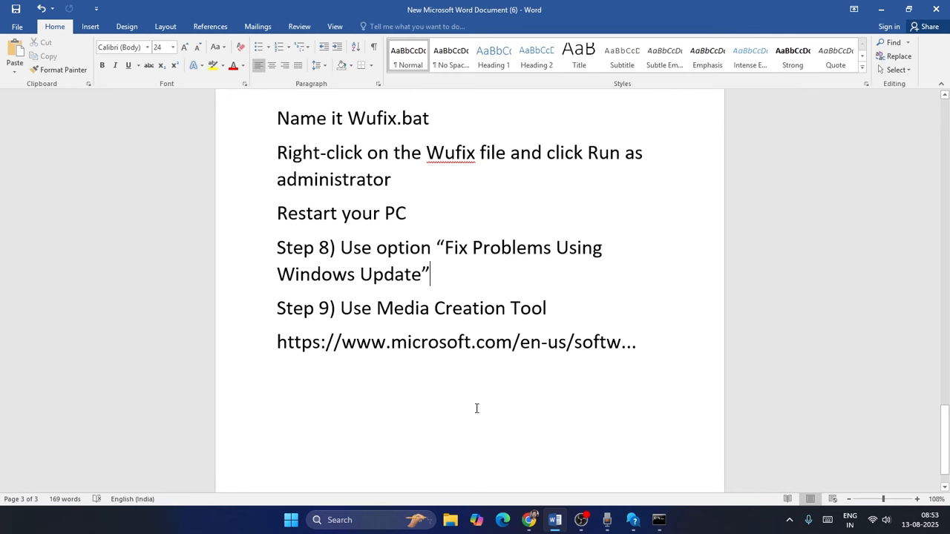
Step: Open Windows Settings and go to the System Recovery page to view the "Fix problems using Windows Update" option
left_click(371, 522)
type("settings")
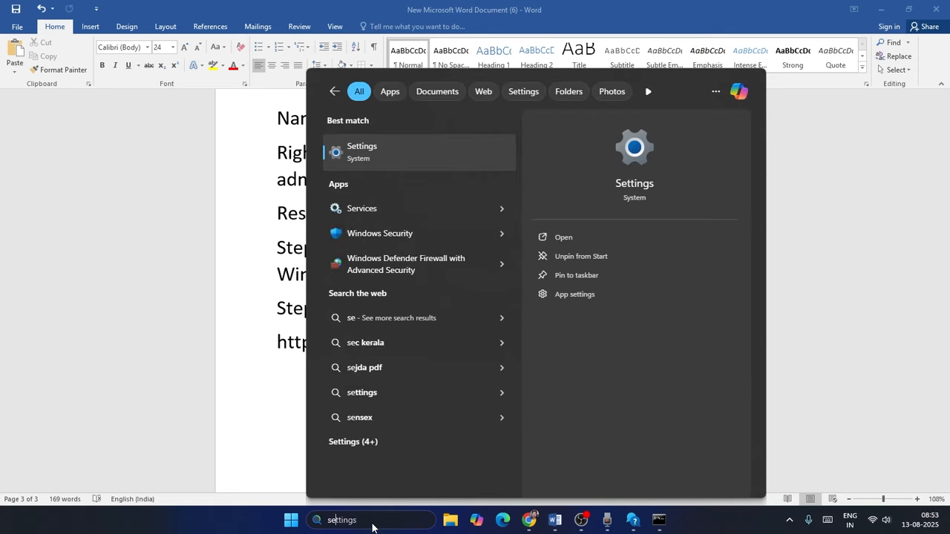
left_click(377, 156)
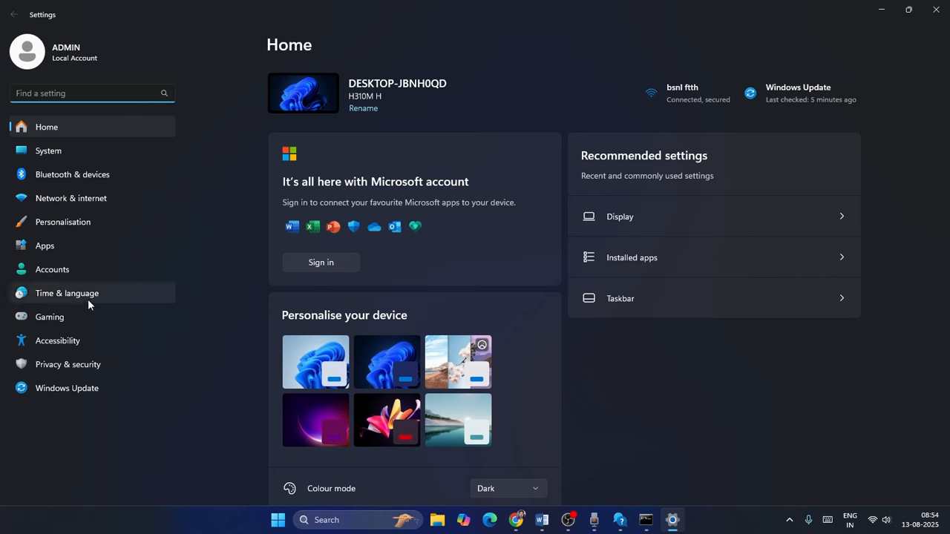
left_click(76, 390)
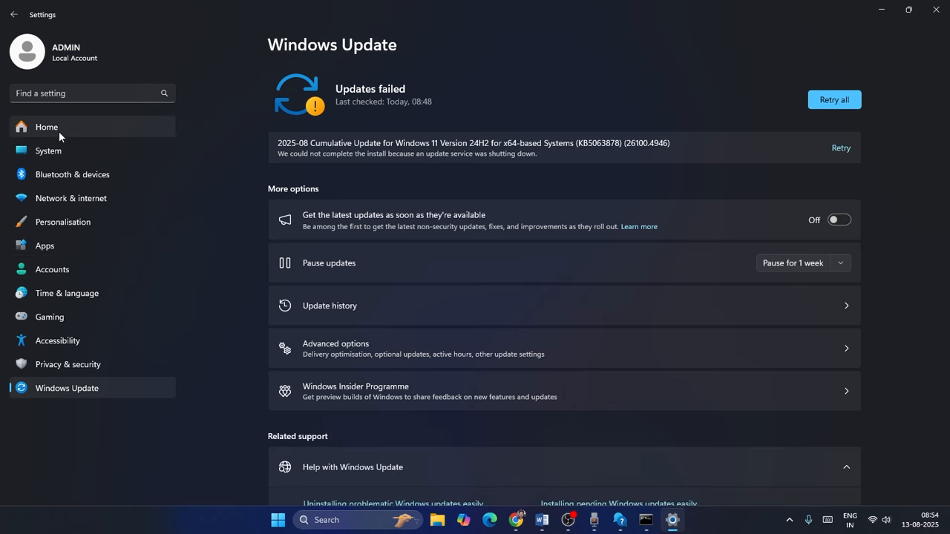
left_click(45, 151)
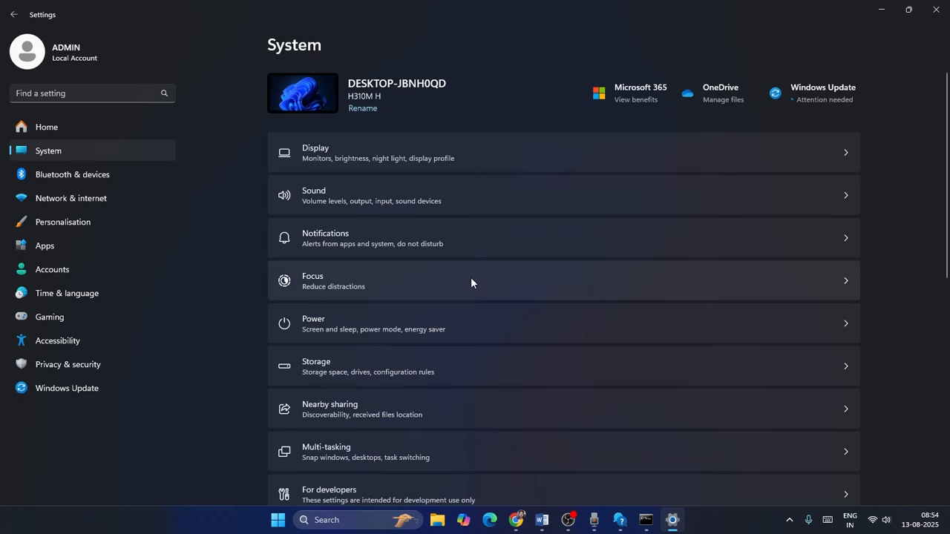
scroll(471, 279, "down", 3)
scroll(338, 373, "down", 2)
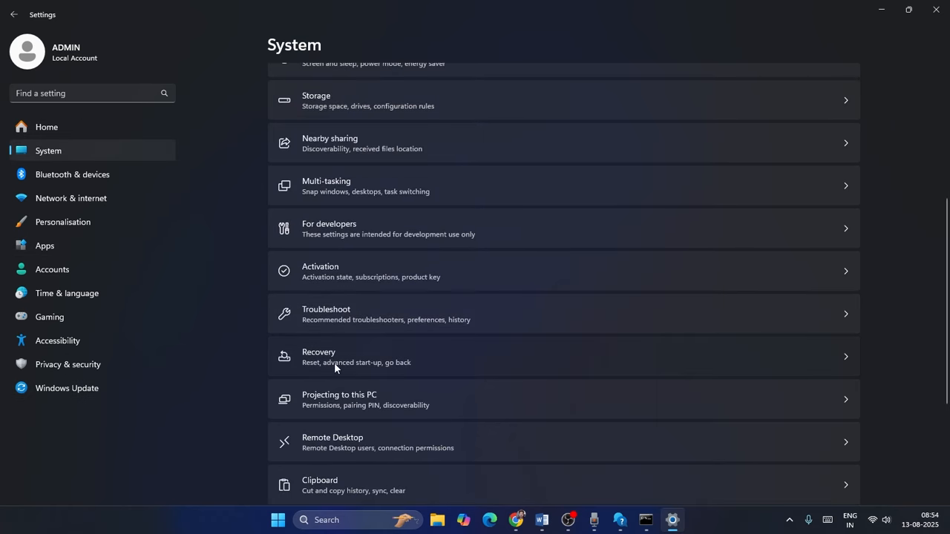
left_click(334, 363)
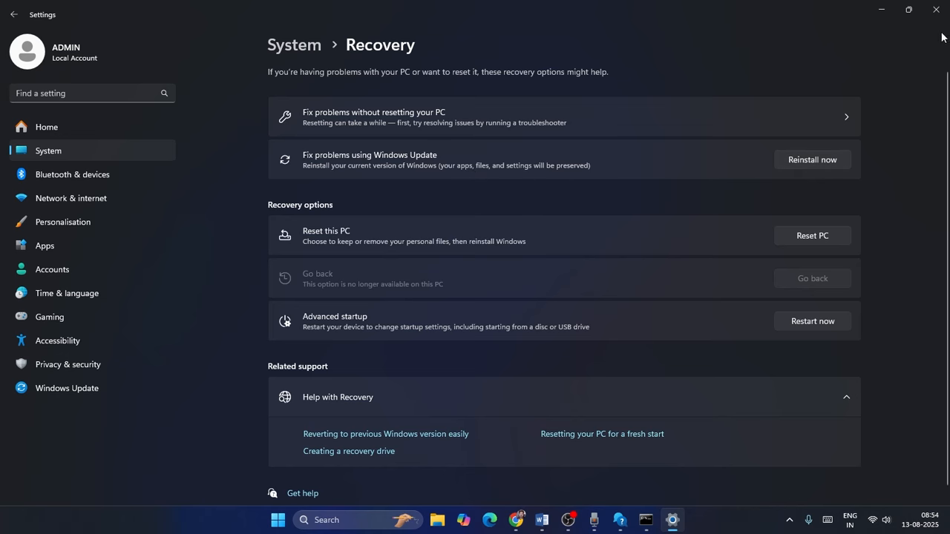
Step: Close Settings and highlight the Step 9 instruction "Use Media Creation Tool" in the Word document
left_click(936, 10)
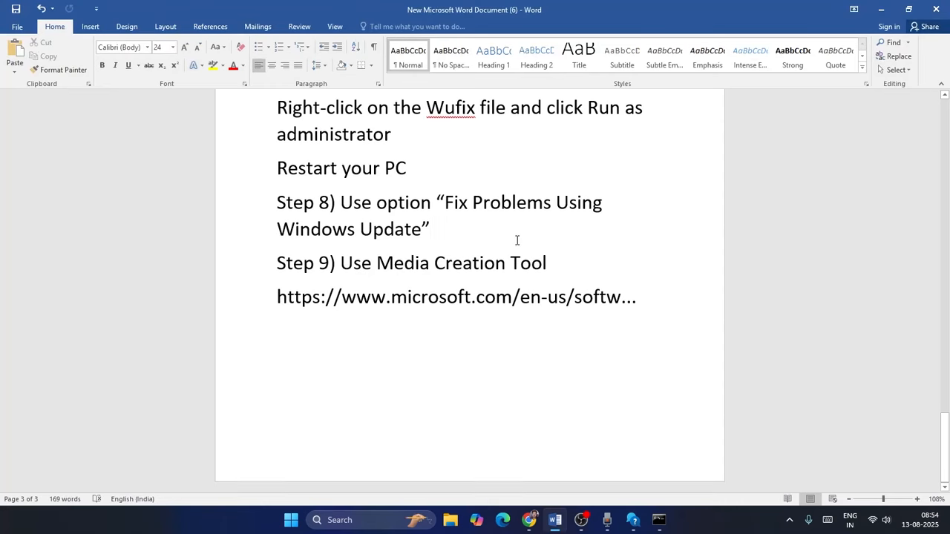
left_click_drag(342, 263, 553, 266)
left_click(619, 272)
Step: Switch to Chrome and examine the "Create Windows 11 Installation Media" section on Microsoft's Download Windows 11 page
left_click(531, 520)
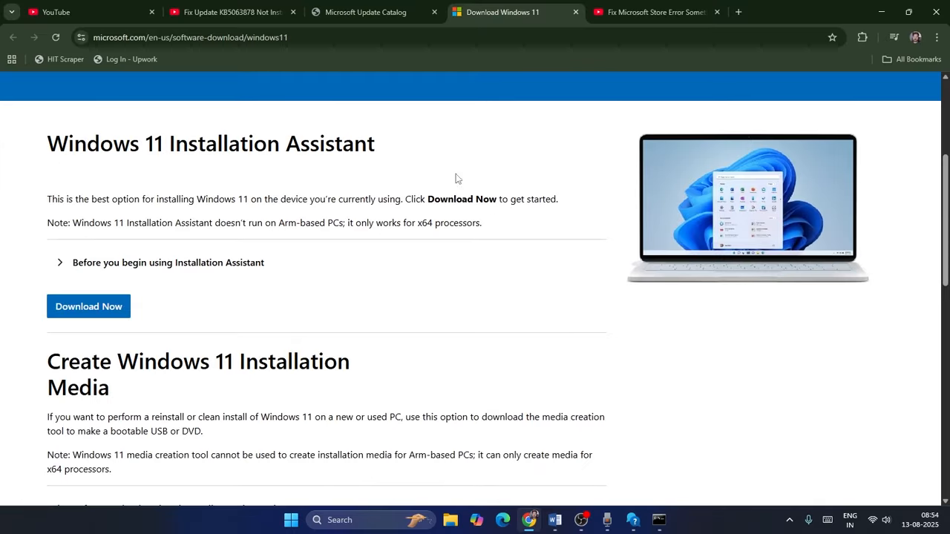
left_click(354, 6)
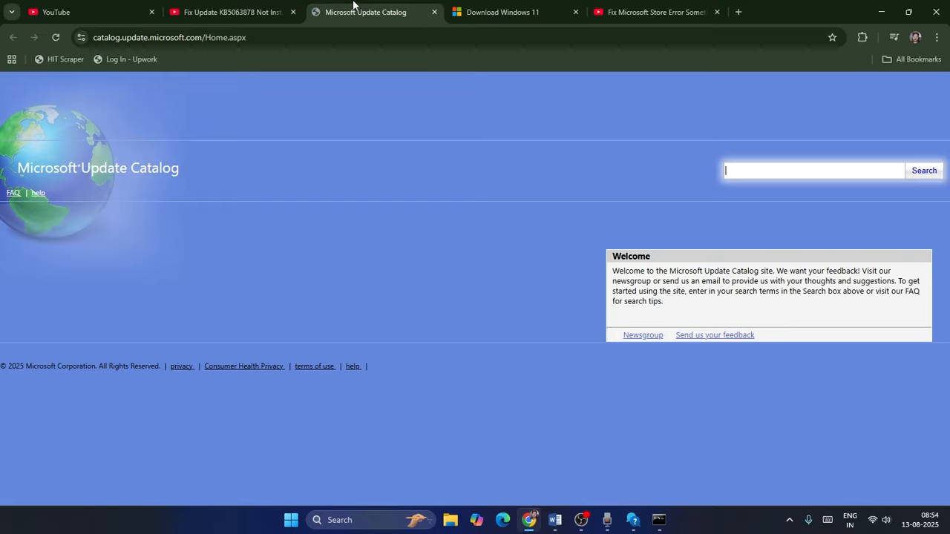
left_click(533, 7)
scroll(486, 199, "down", 2)
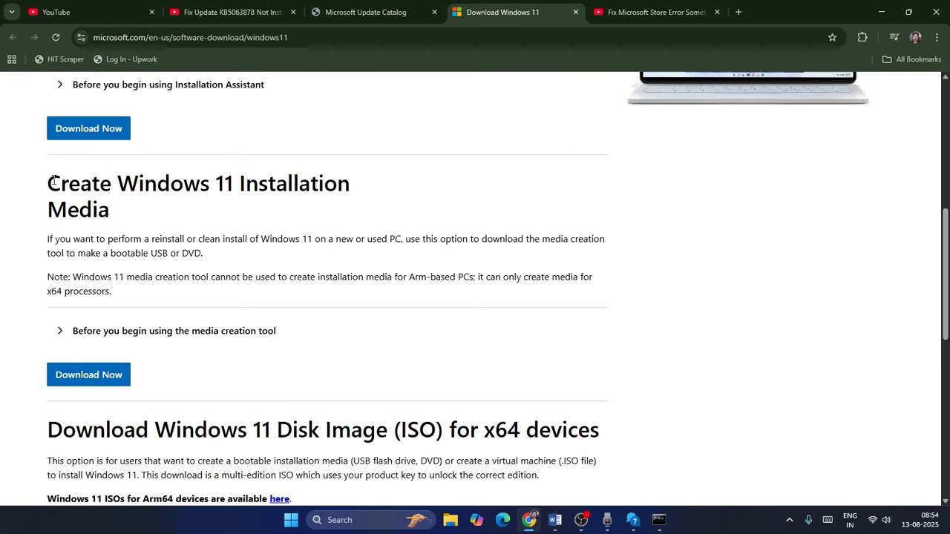
left_click_drag(53, 182, 115, 218)
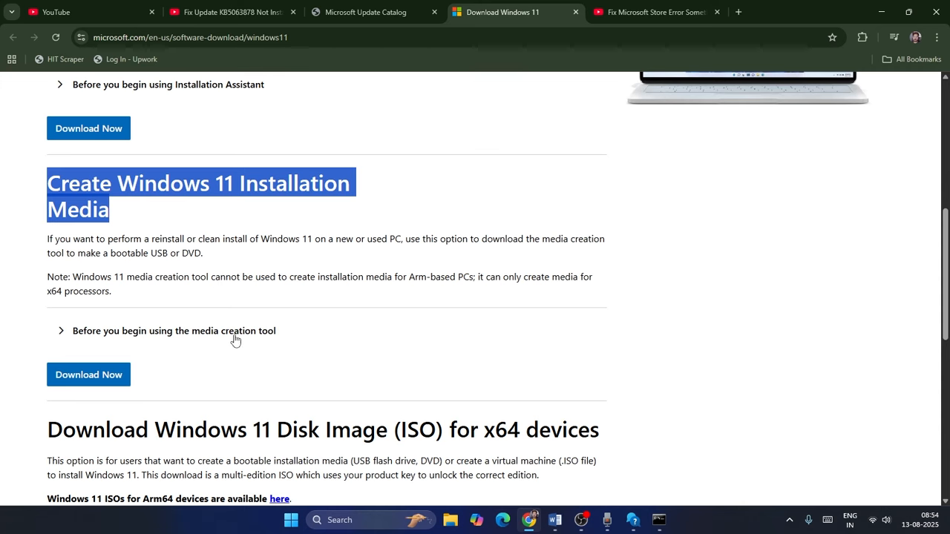
left_click(228, 260)
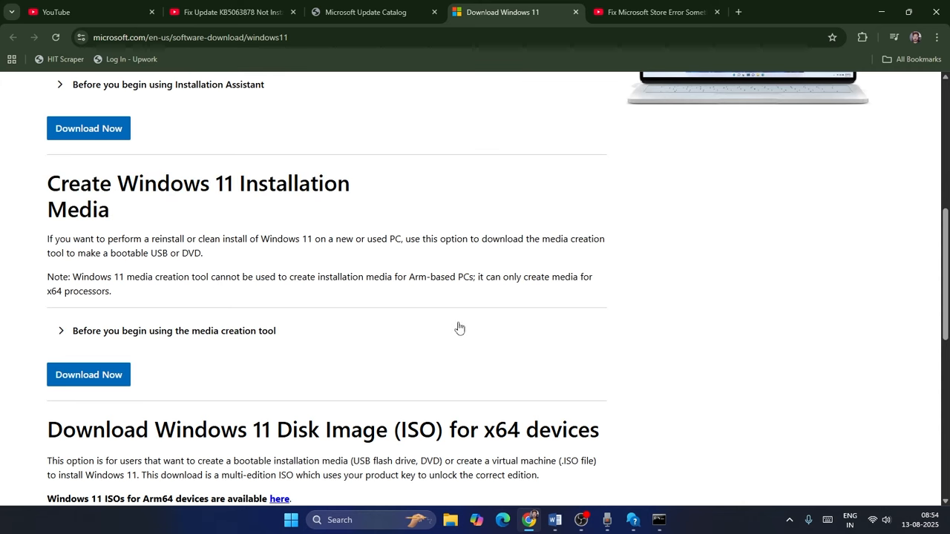
scroll(758, 339, "down", 2)
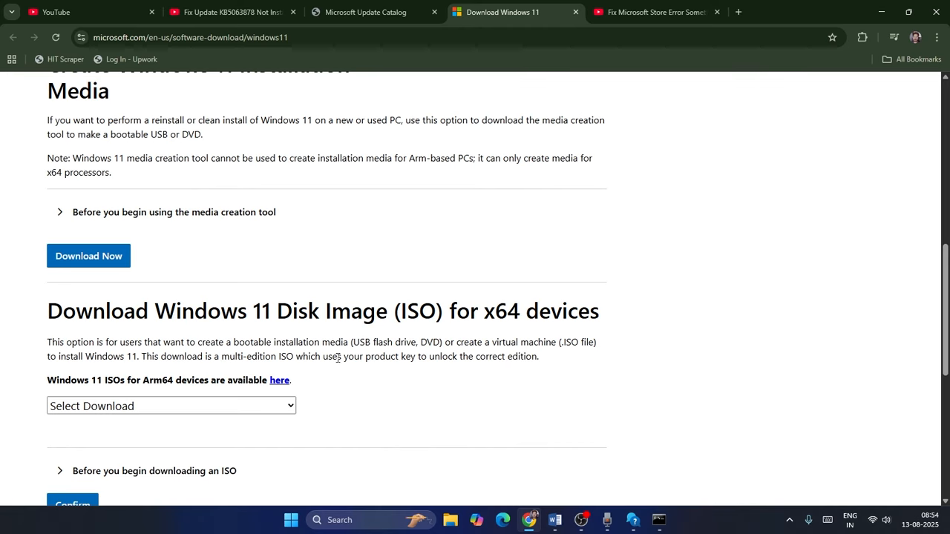
scroll(346, 368, "up", 2)
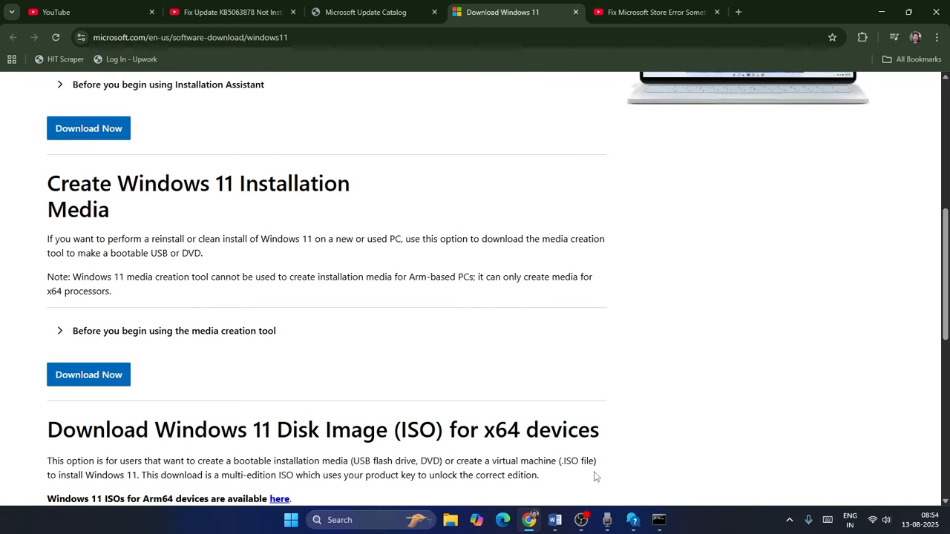
Step: Return to the Word document and highlight the Step 6 Microsoft Update Catalog instruction with its link
left_click(555, 520)
scroll(500, 328, "up", 5)
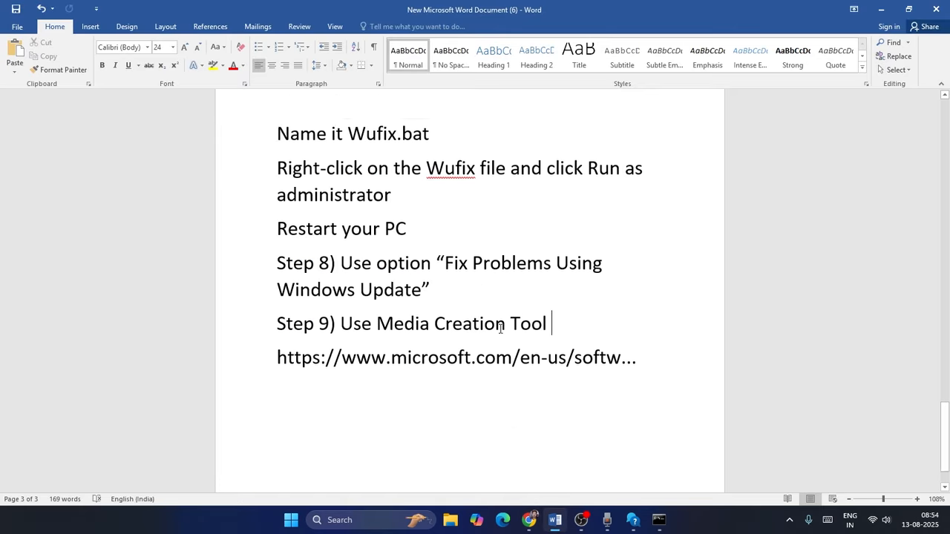
scroll(501, 329, "up", 10)
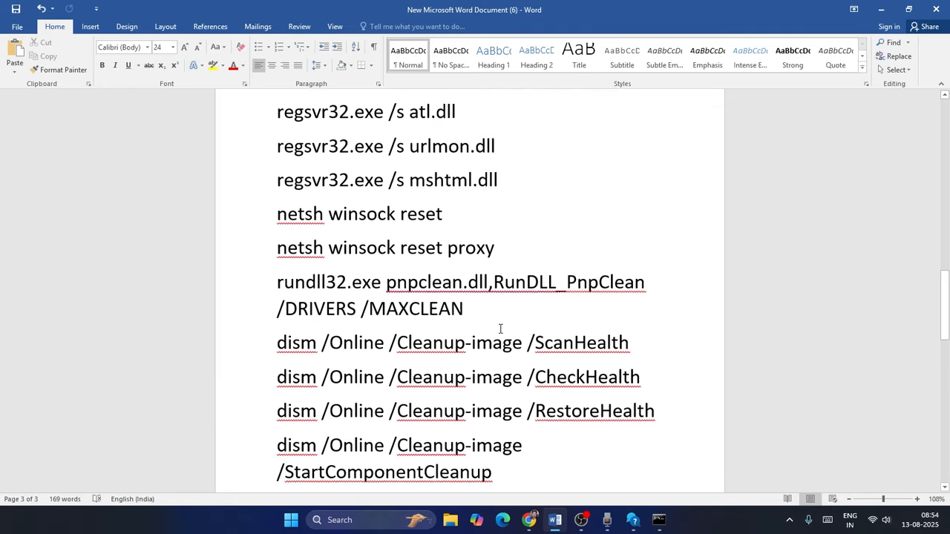
scroll(500, 328, "up", 5)
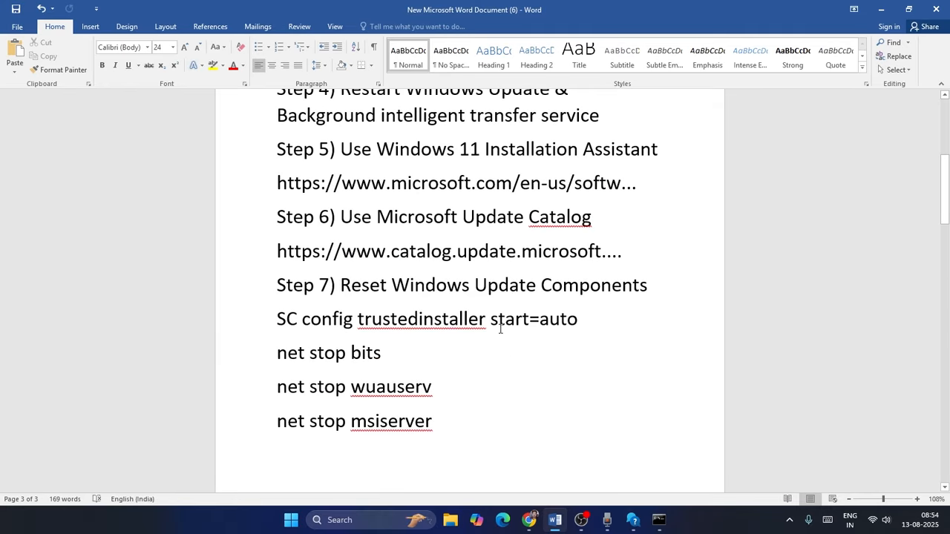
left_click_drag(631, 251, 340, 217)
left_click(686, 256)
Step: View the Microsoft Update Catalog search page in Chrome, and switch back to the Word document
left_click(529, 520)
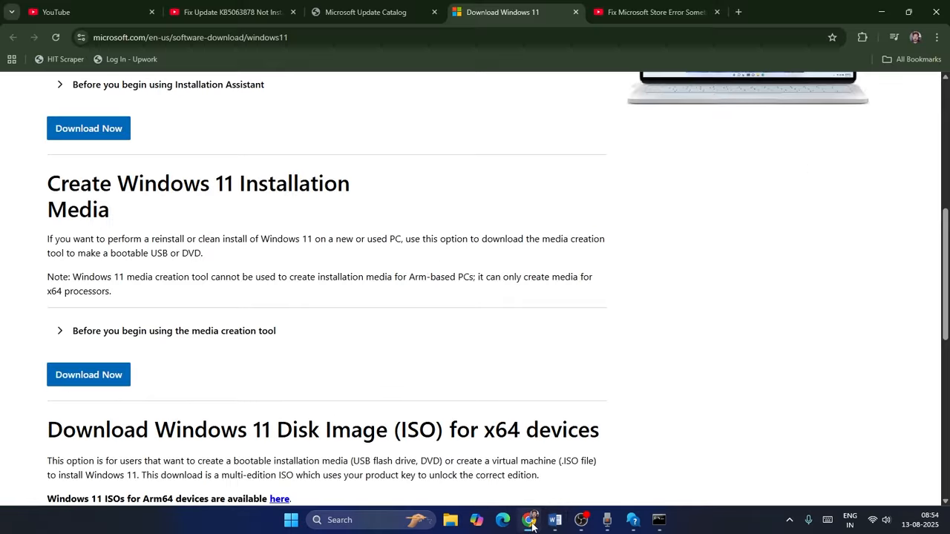
left_click(346, 8)
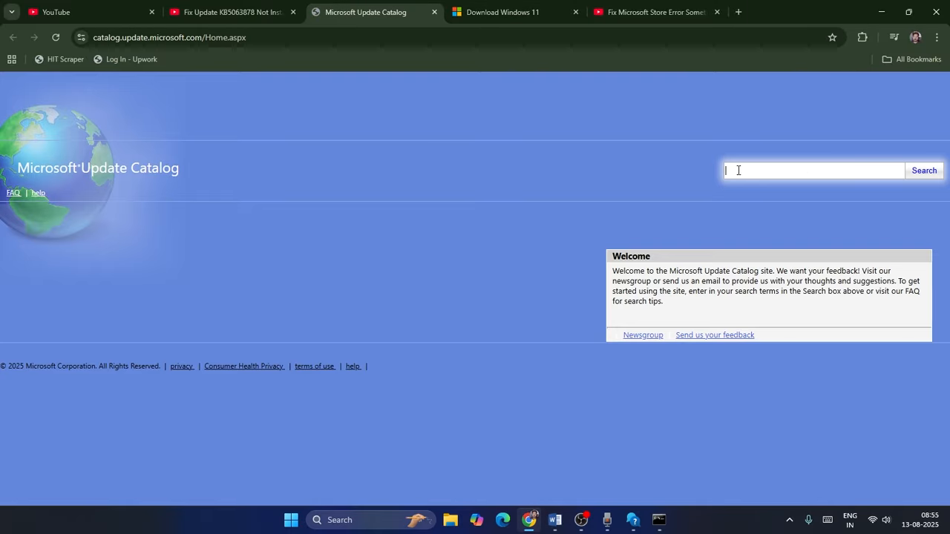
left_click(555, 520)
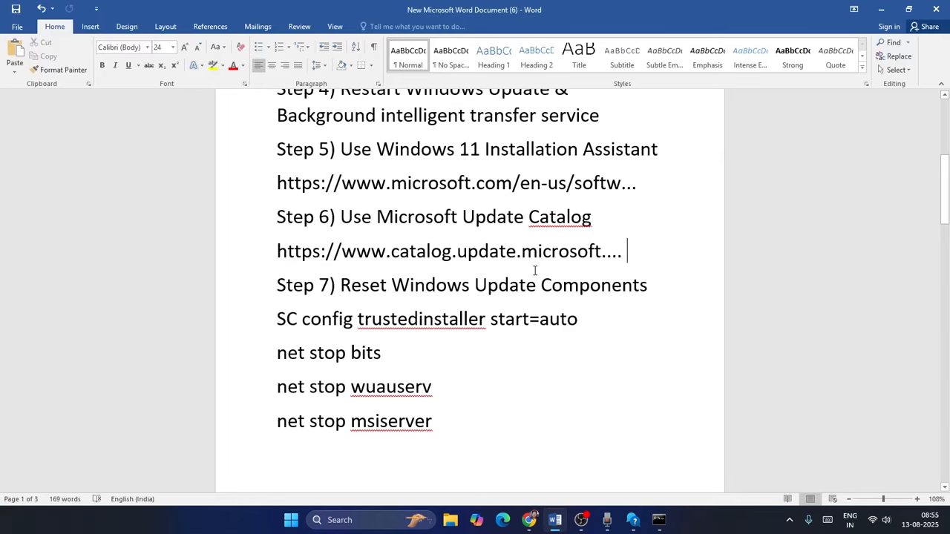
Step: Copy the update number KB5063878 from the Word document's title
scroll(518, 239, "up", 8)
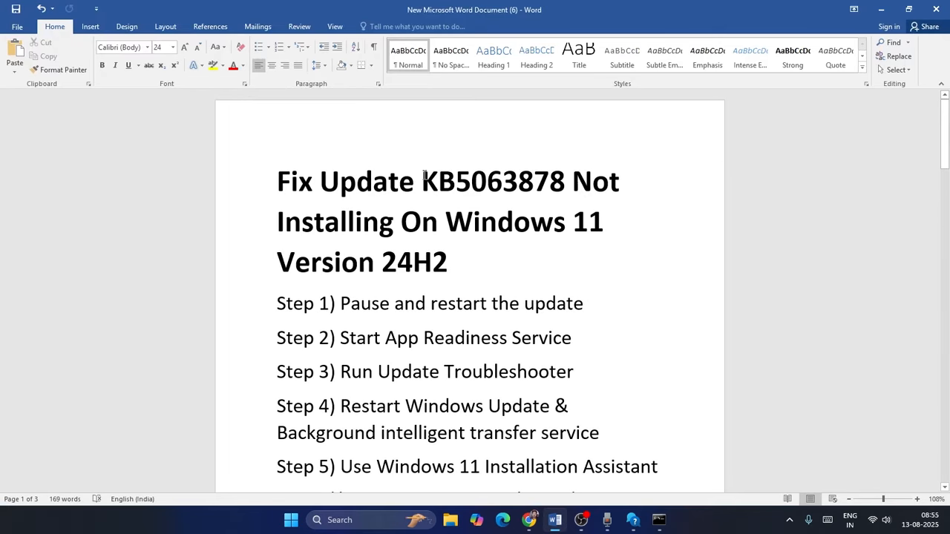
left_click_drag(424, 176, 526, 195)
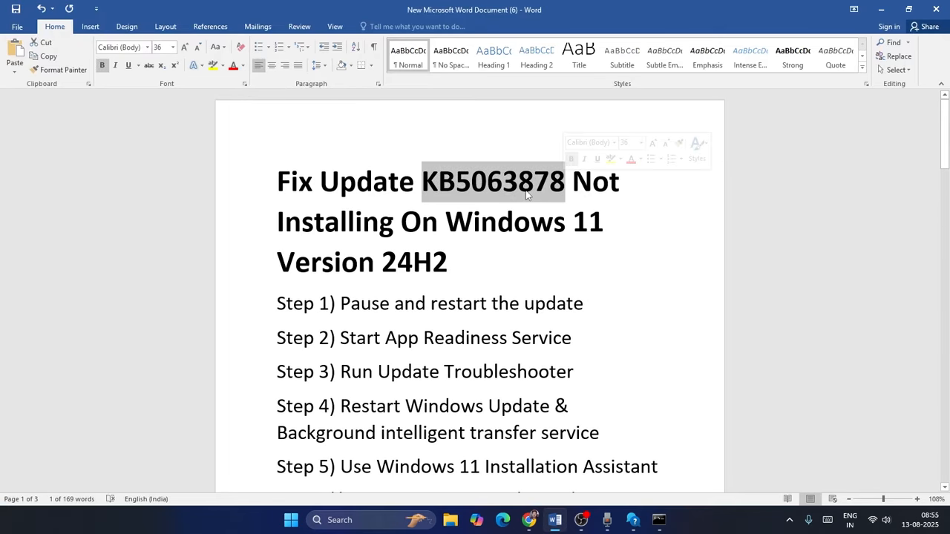
right_click(526, 194)
left_click(553, 213)
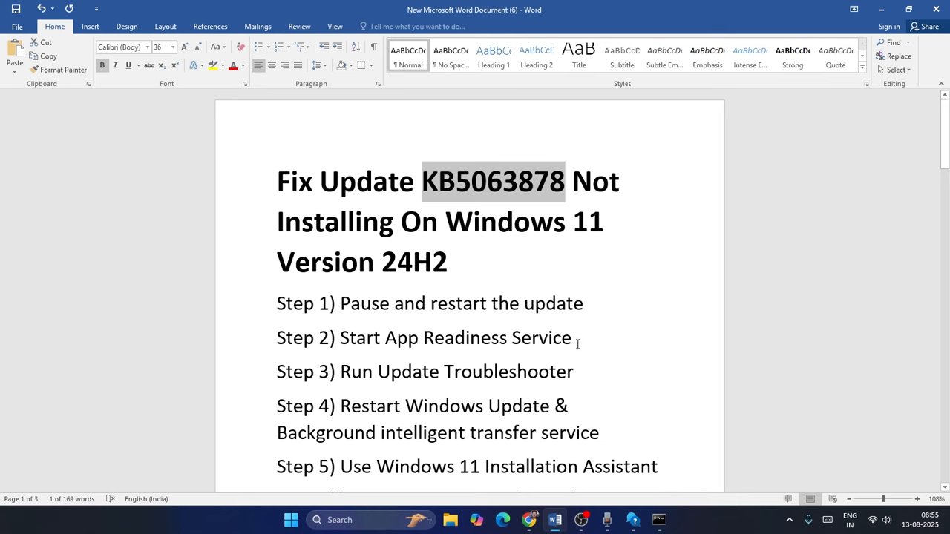
Step: Search Windows for Settings, open it and go to the Windows Update page
left_click(359, 523)
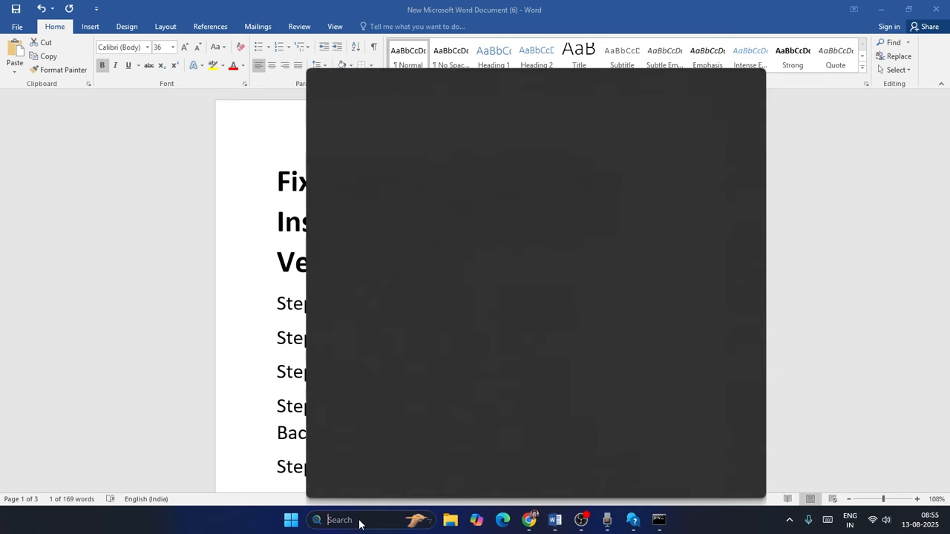
type("set")
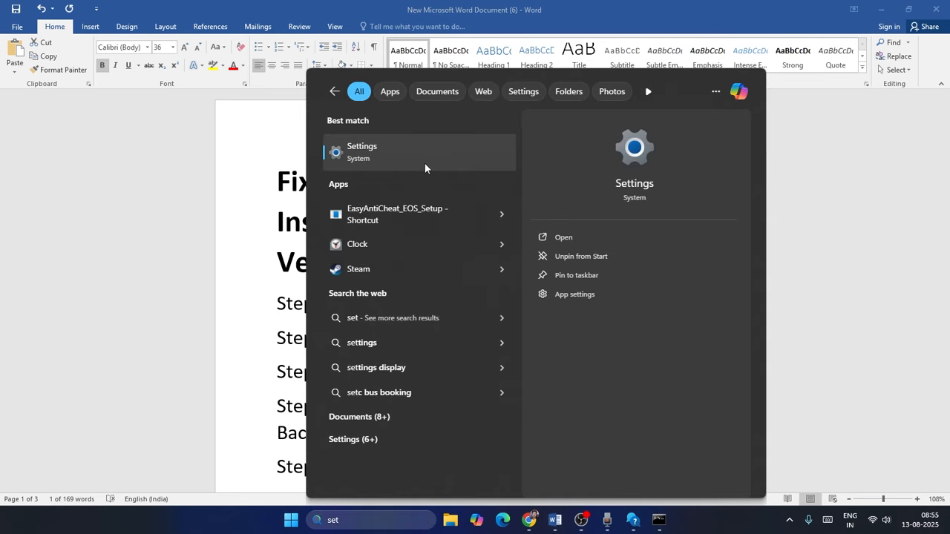
left_click(425, 158)
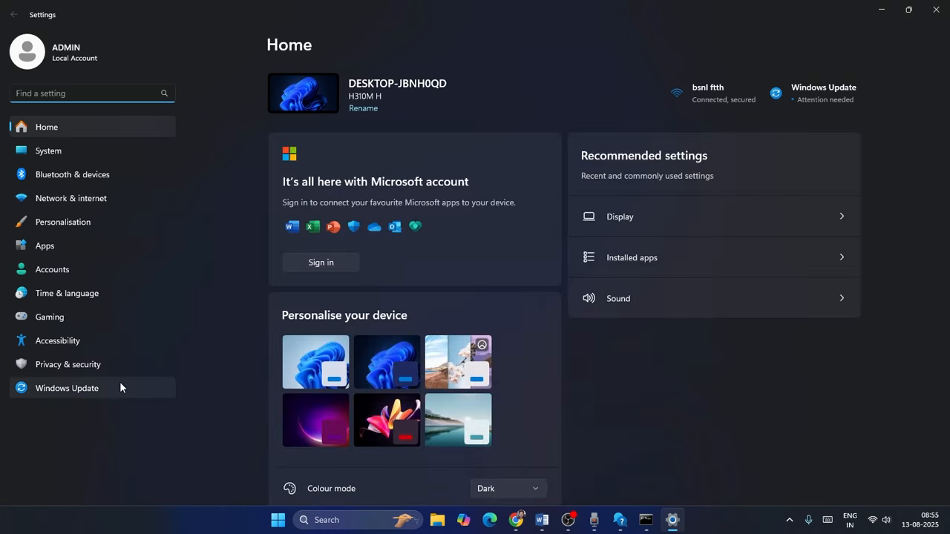
left_click(116, 386)
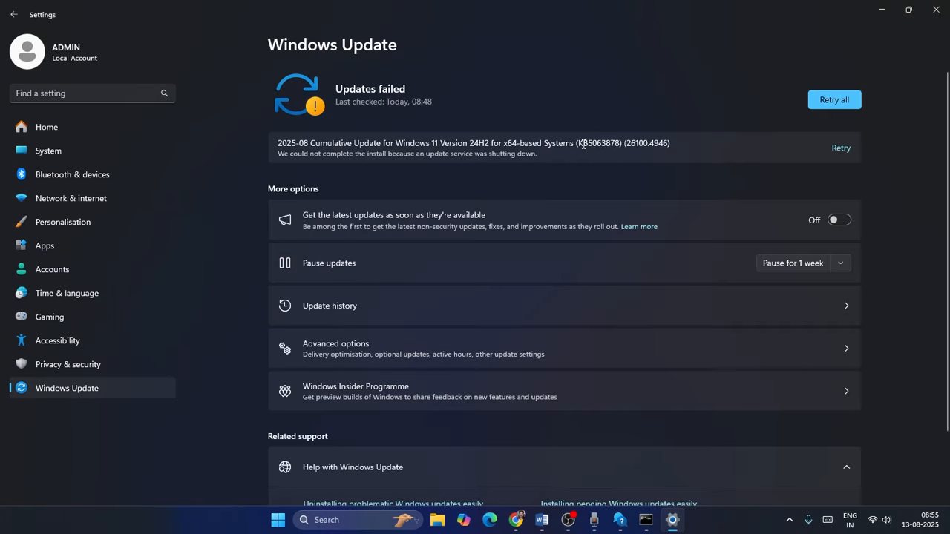
Step: Copy the KB number KB5063878 from the failed cumulative update's name and clear the text selection
left_click_drag(581, 141, 617, 141)
right_click(616, 146)
left_click(643, 157)
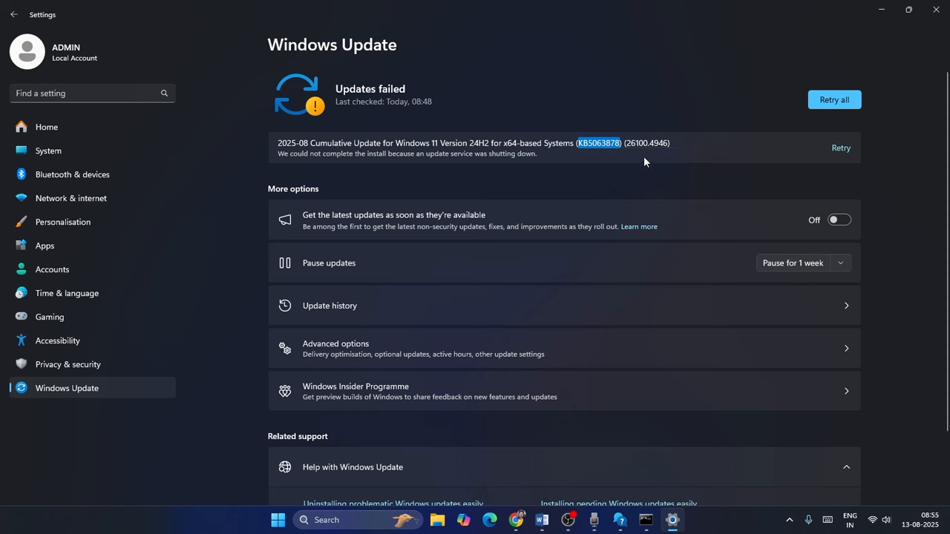
left_click(553, 125)
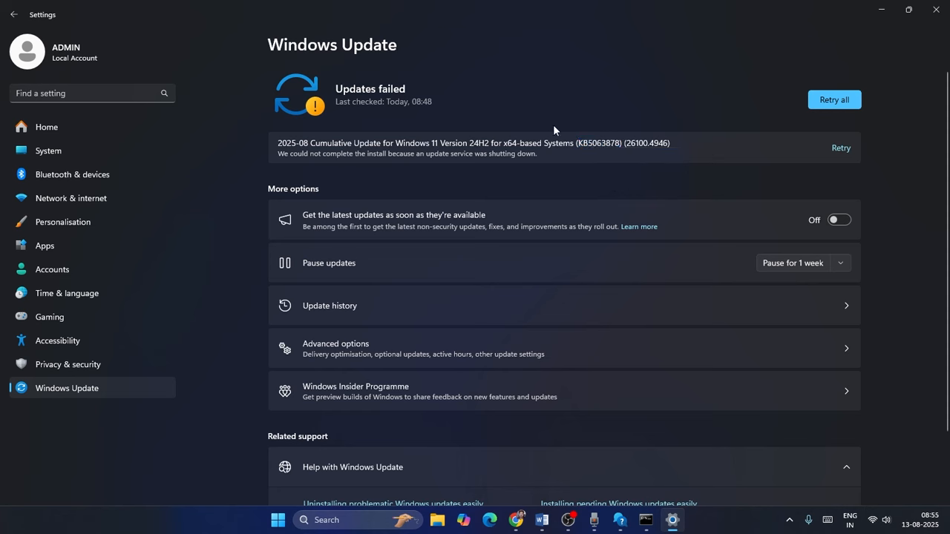
Step: Switch to Chrome and search the Microsoft Update Catalog for the copied update number KB5063878
left_click(546, 518)
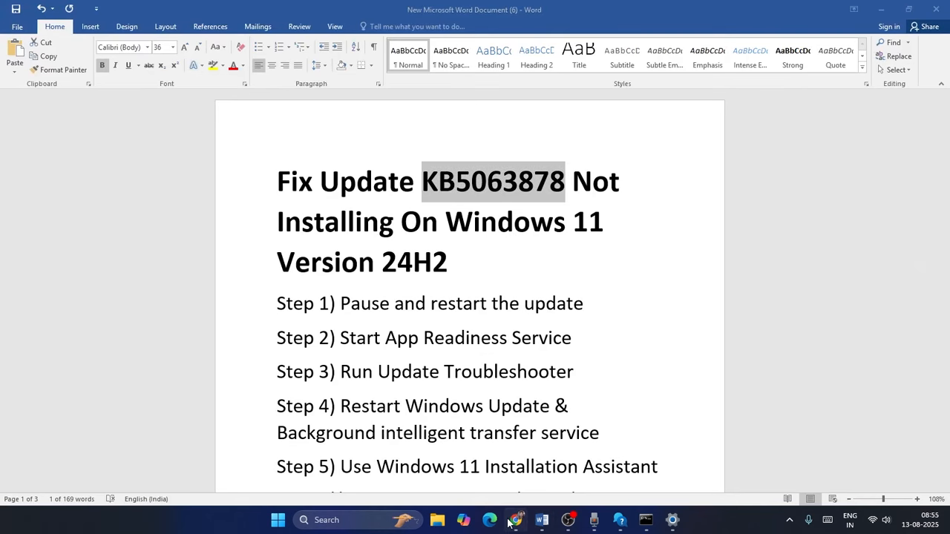
left_click(515, 520)
right_click(755, 172)
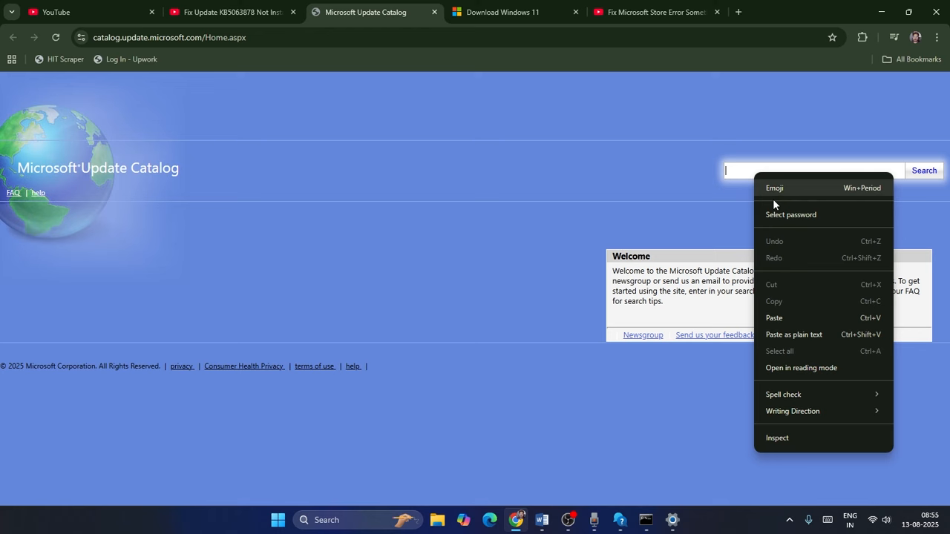
left_click(780, 316)
left_click(925, 172)
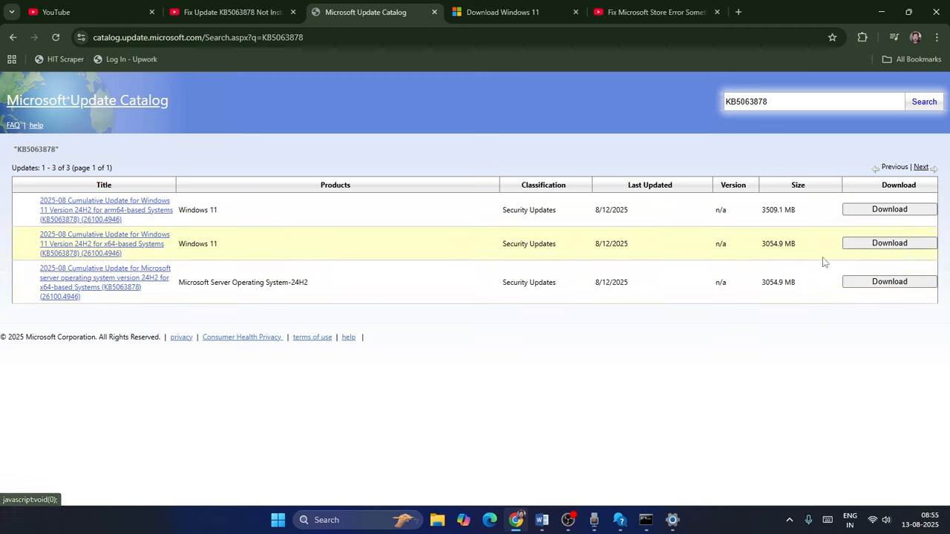
Step: View the download links for the Windows 11 Version 24H2 x64 update, close their window and minimize Chrome
left_click(896, 249)
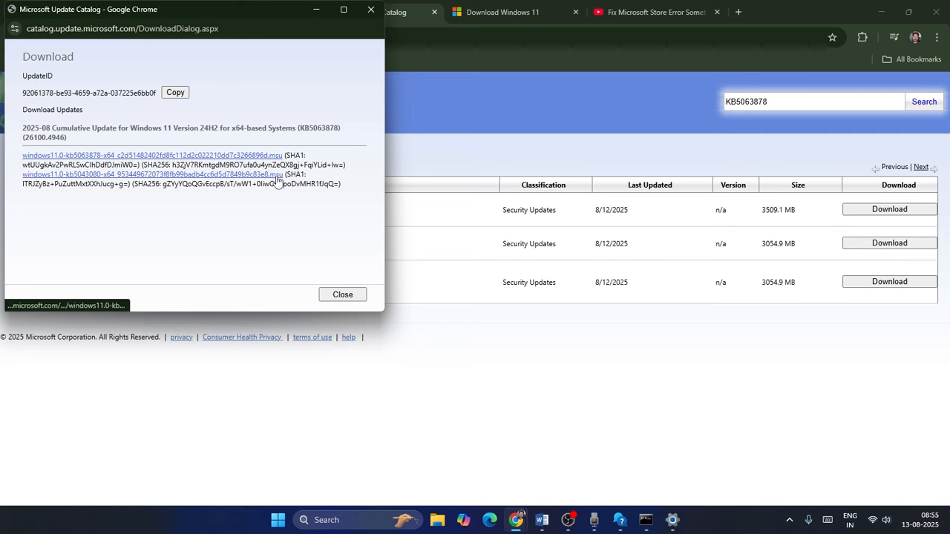
left_click(341, 294)
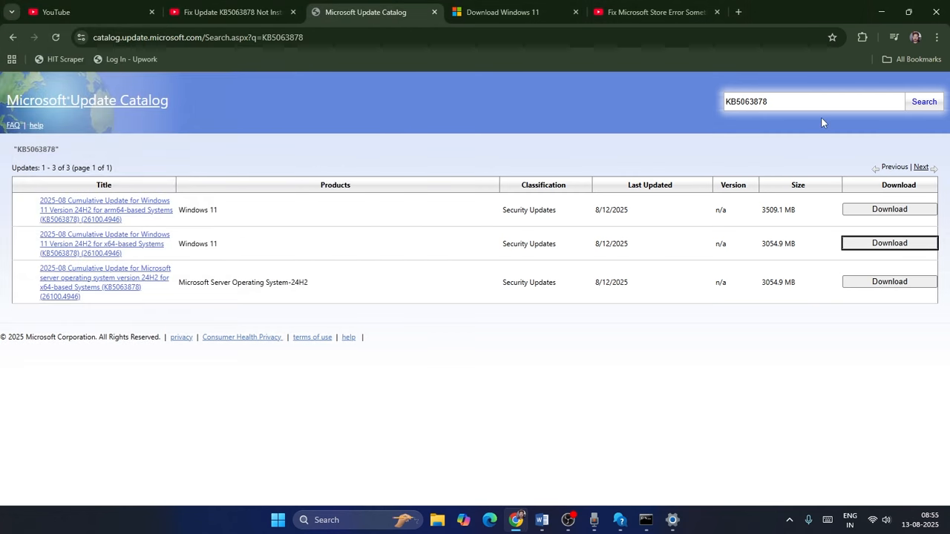
left_click(881, 12)
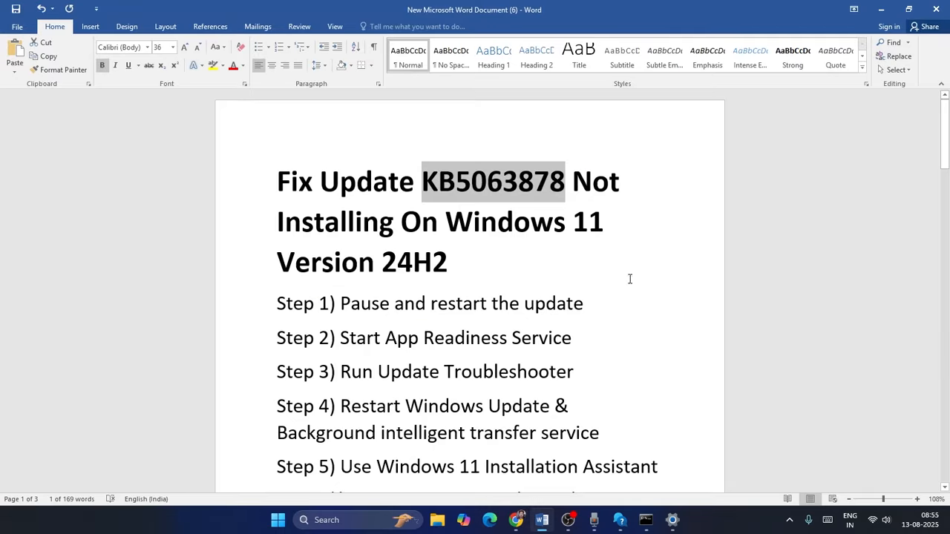
Step: Clear the selection in the Word document, minimize Word, and close Settings to return to the desktop
scroll(616, 258, "down", 1)
left_click(602, 257)
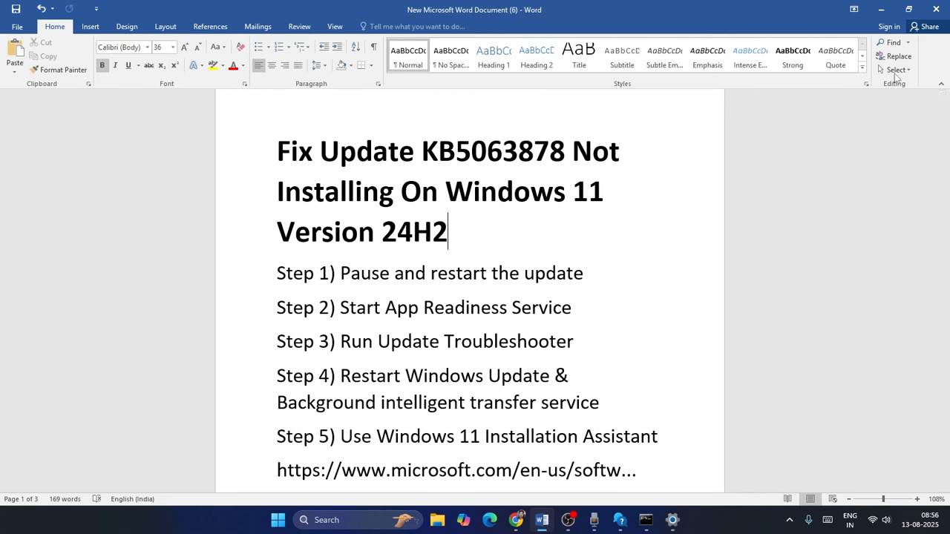
left_click(881, 9)
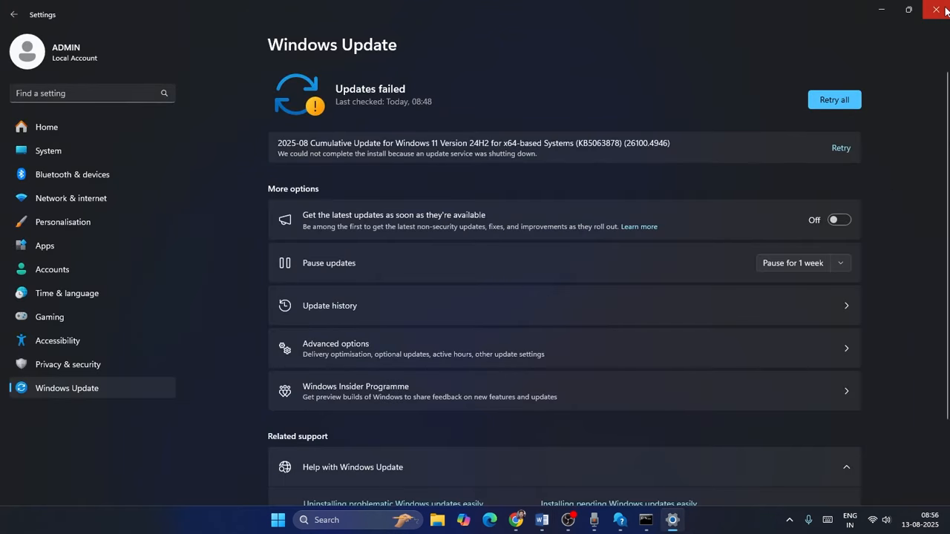
key("super+d")
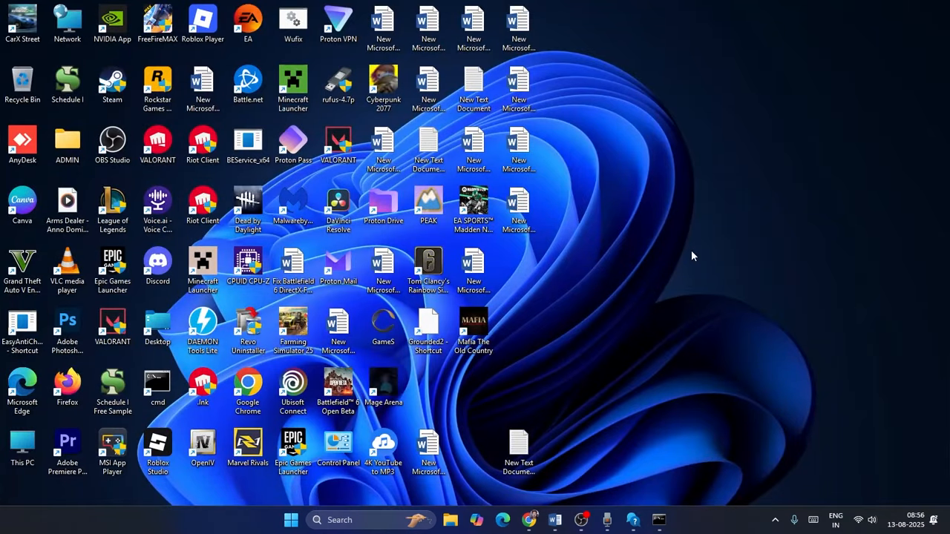